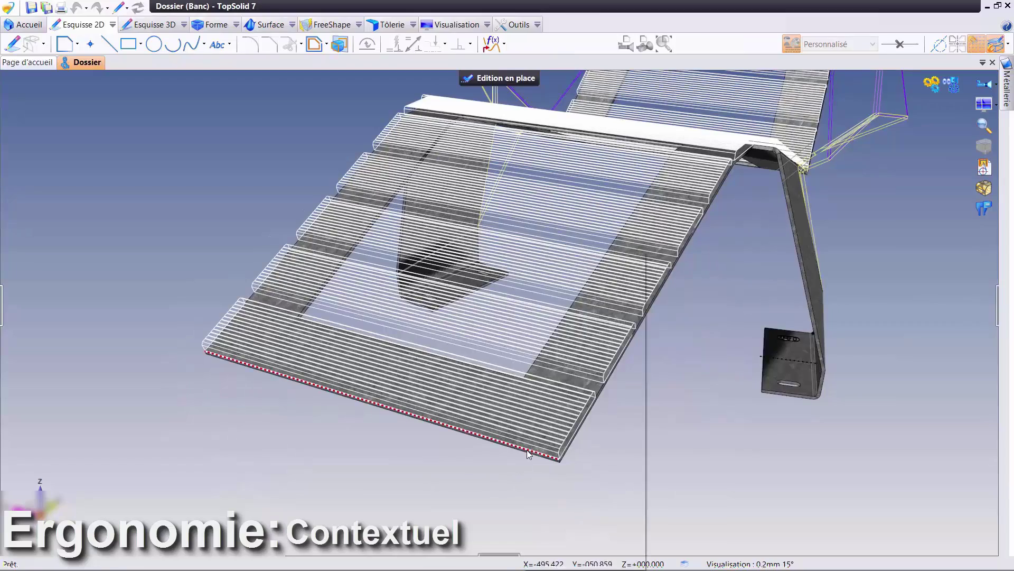
Step: Add a flange on the bench seat's front edge at 90° with length 30
right_click(528, 453)
left_click(608, 381)
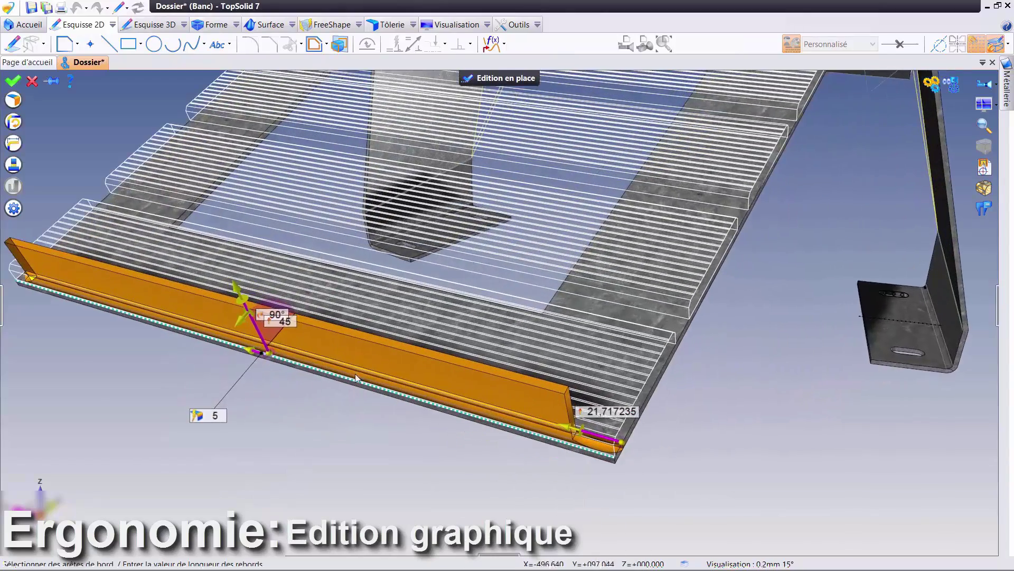
left_click_drag(235, 379, 262, 331)
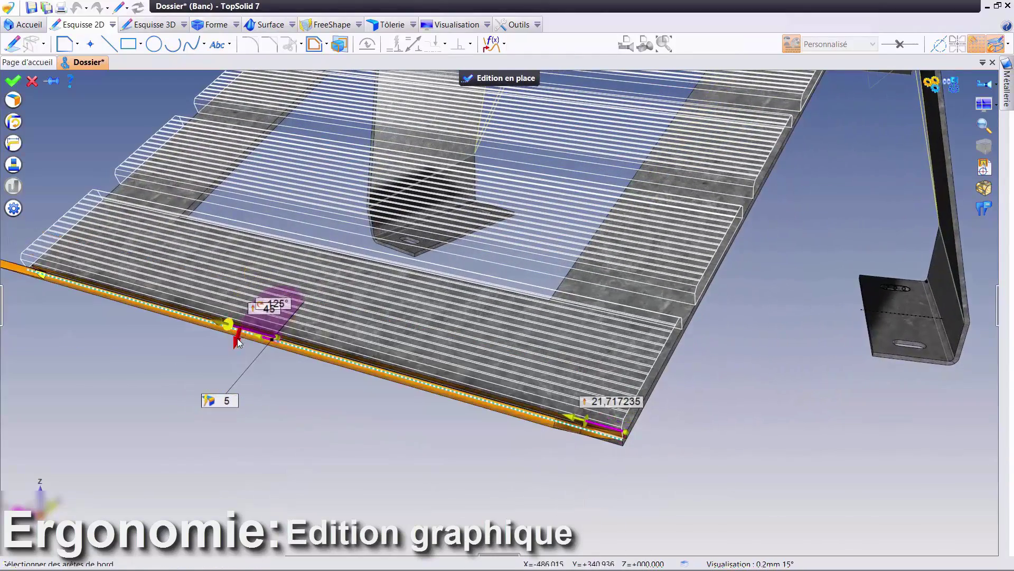
left_click(278, 328)
type("90")
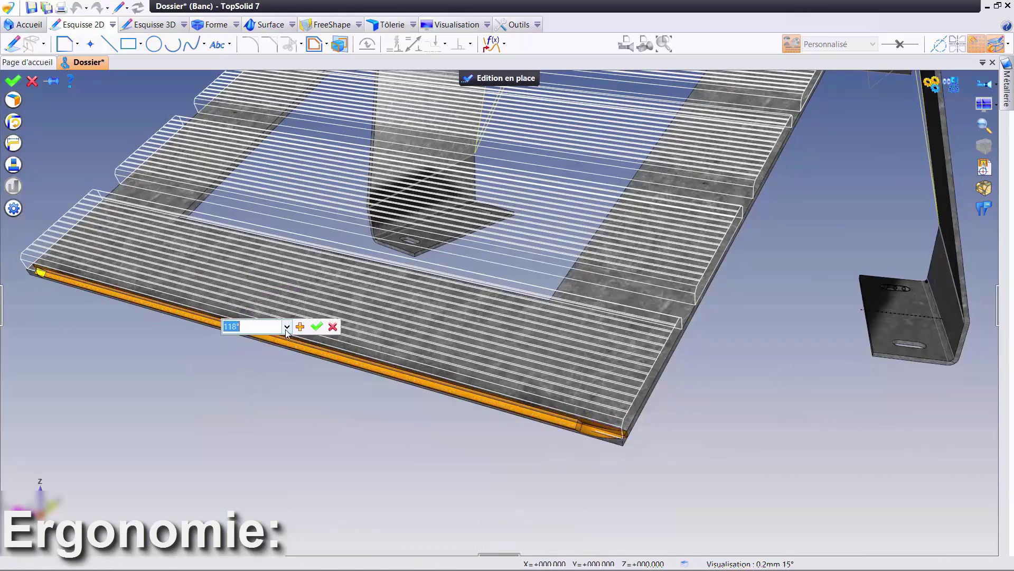
key("Return")
left_click(295, 320)
type("30")
key("Return")
Step: Switch the flange to a different bend form, then pin the ventilation duct document on the home page
right_click(482, 343)
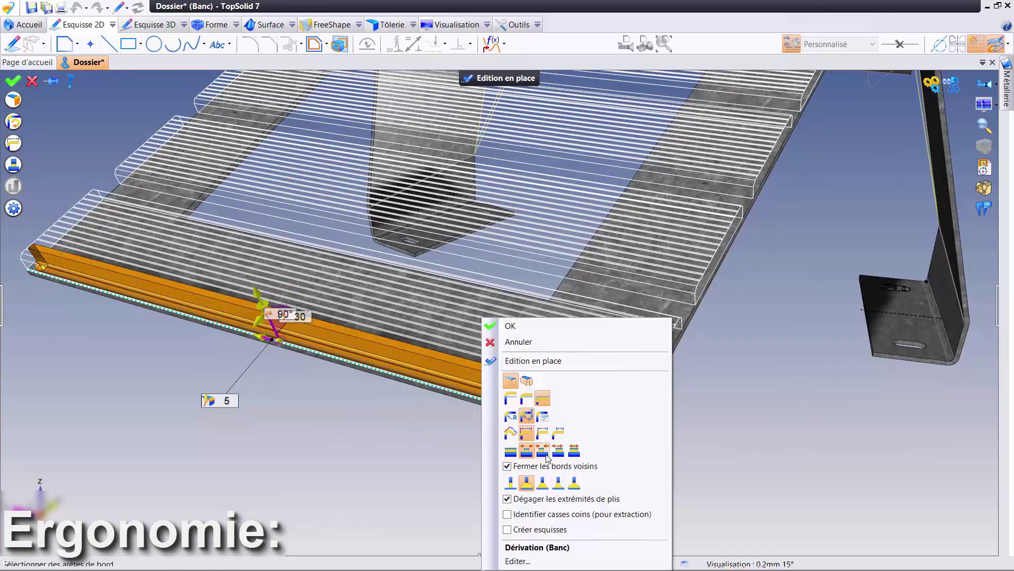
left_click(509, 464)
right_click(500, 423)
left_click(530, 397)
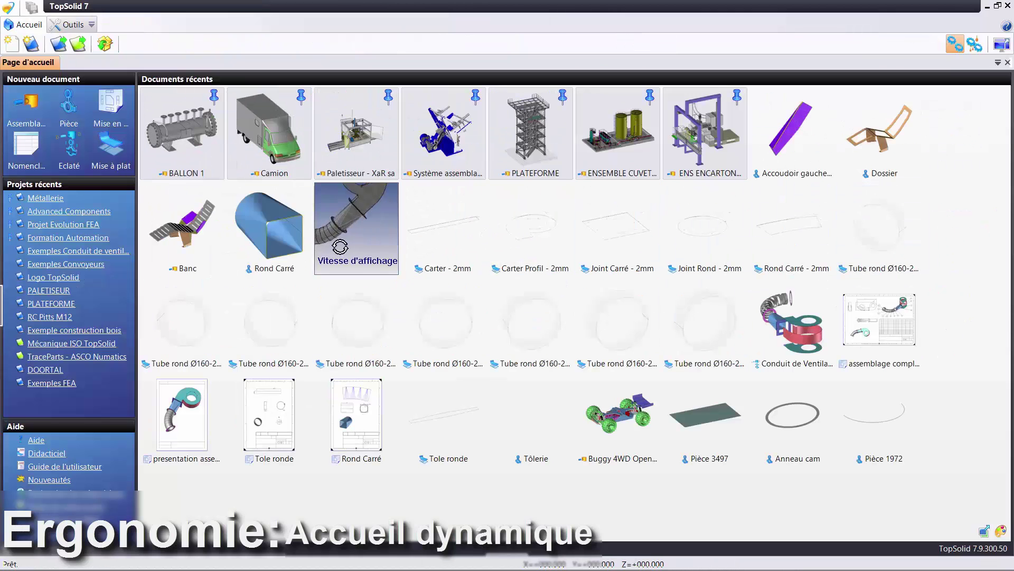
right_click(361, 232)
left_click(595, 319)
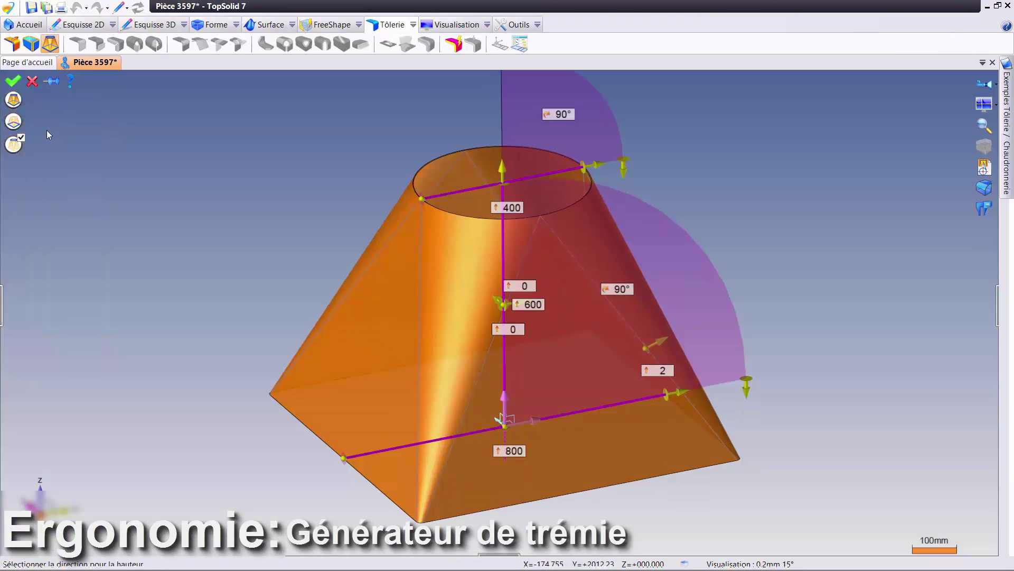
Step: Give the hopper a square first section and a round second section
left_click(13, 122)
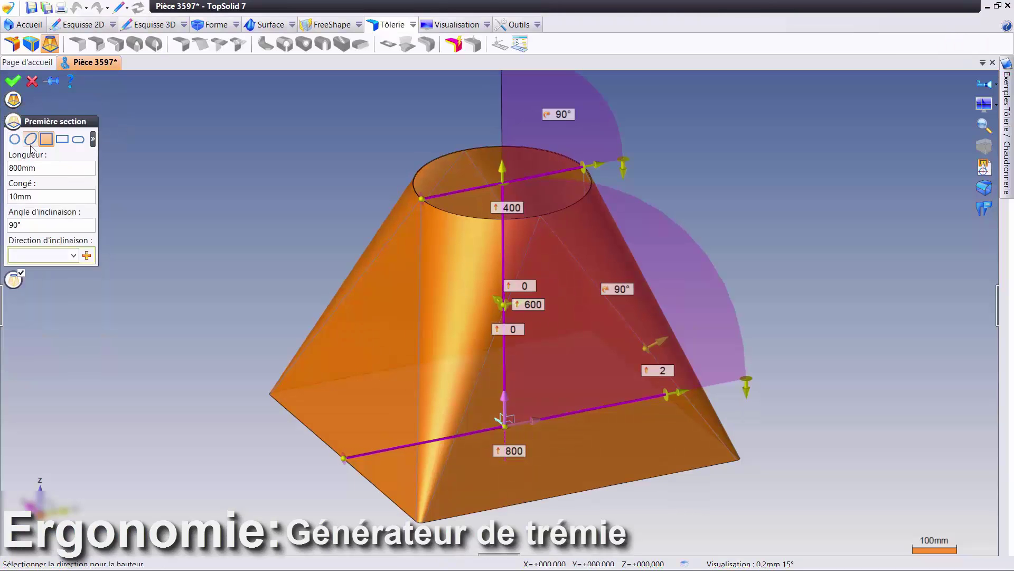
left_click(31, 139)
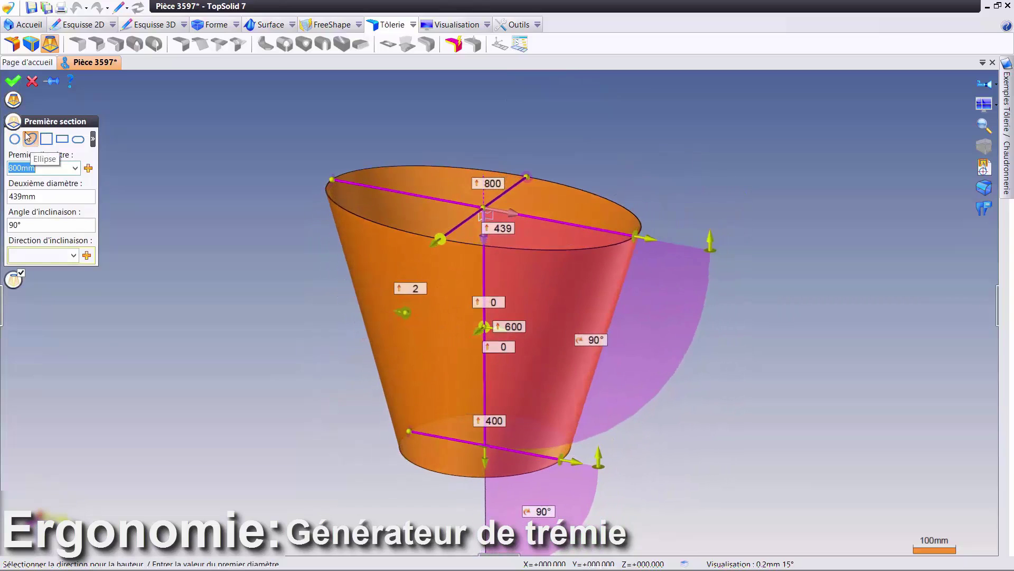
left_click(47, 138)
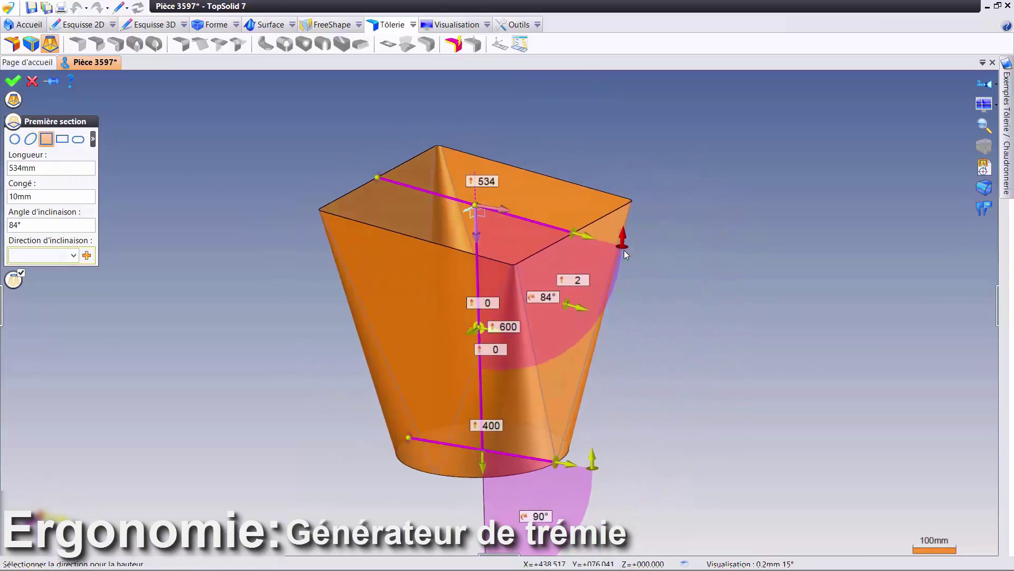
left_click(13, 279)
left_click(46, 162)
left_click(14, 163)
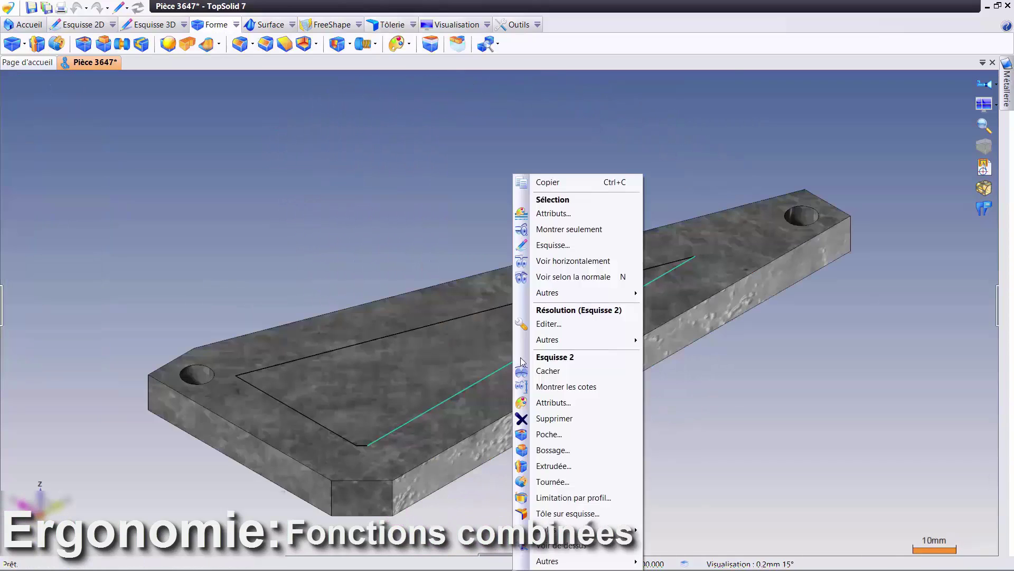
Step: Pocket the triangular sketch, limited by a plane instead of a depth
left_click(549, 434)
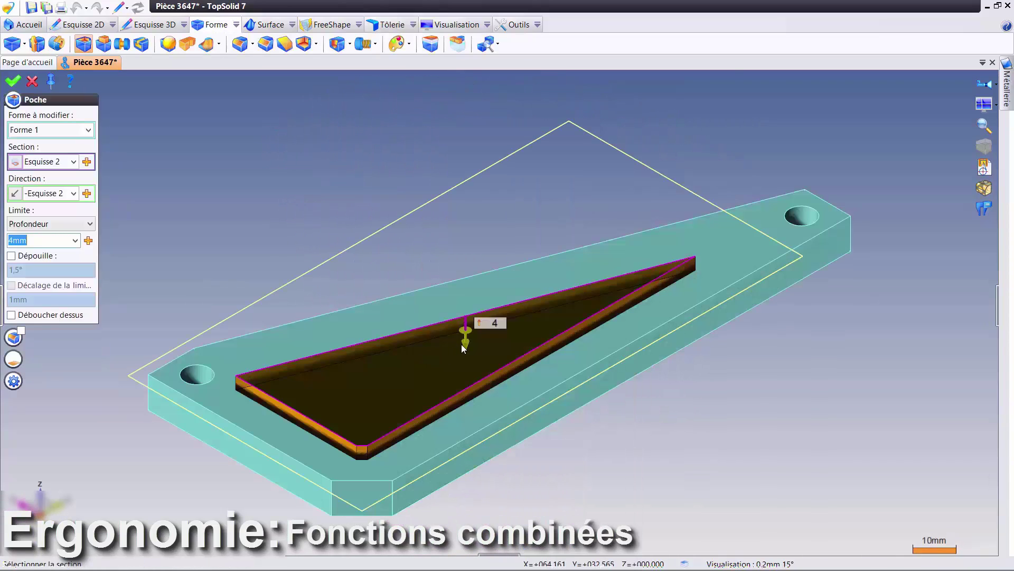
right_click_drag(461, 344, 466, 351)
left_click(576, 392)
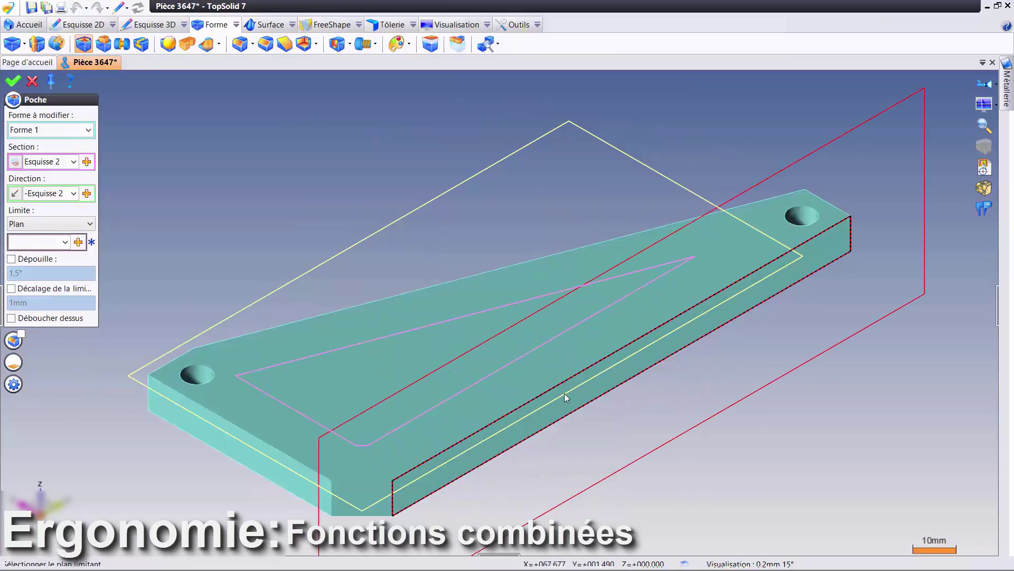
left_click(22, 290)
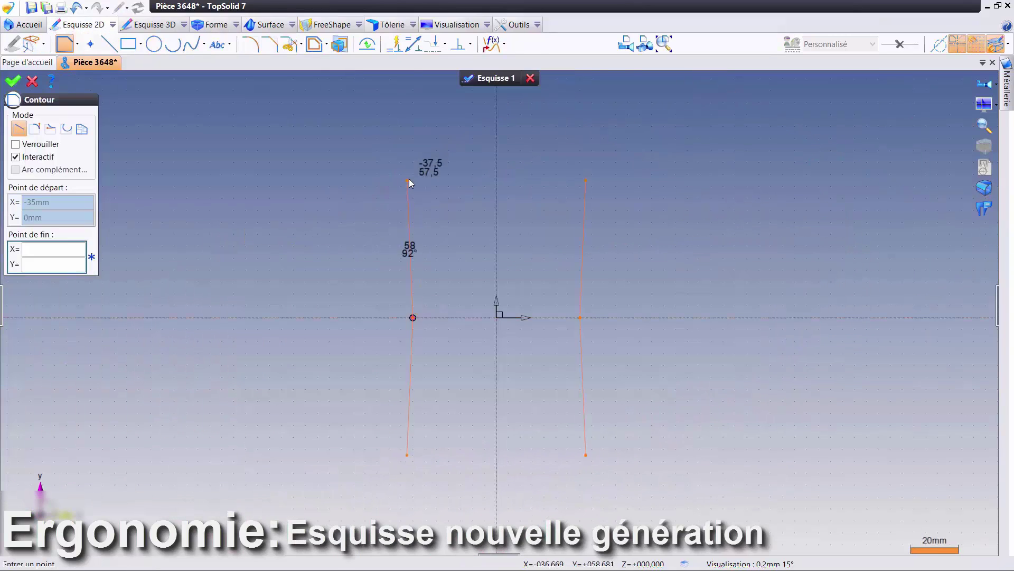
Step: Close the sketch contour with its top segment
left_click(495, 122)
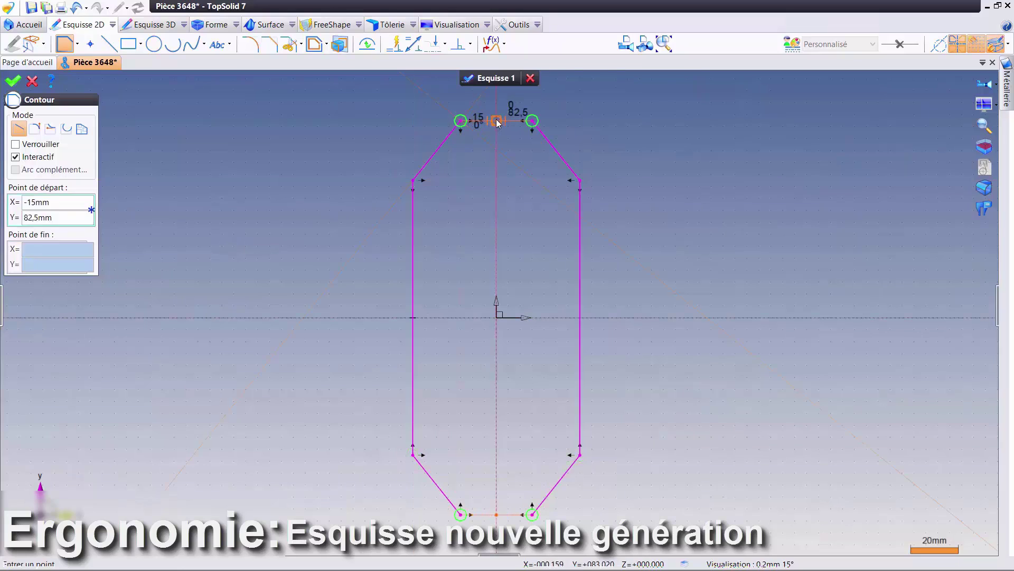
right_click(370, 172)
left_click(416, 224)
Step: Dimension the contour height 150, then widen it and reshape the side notches
left_click(483, 130)
left_click(492, 514)
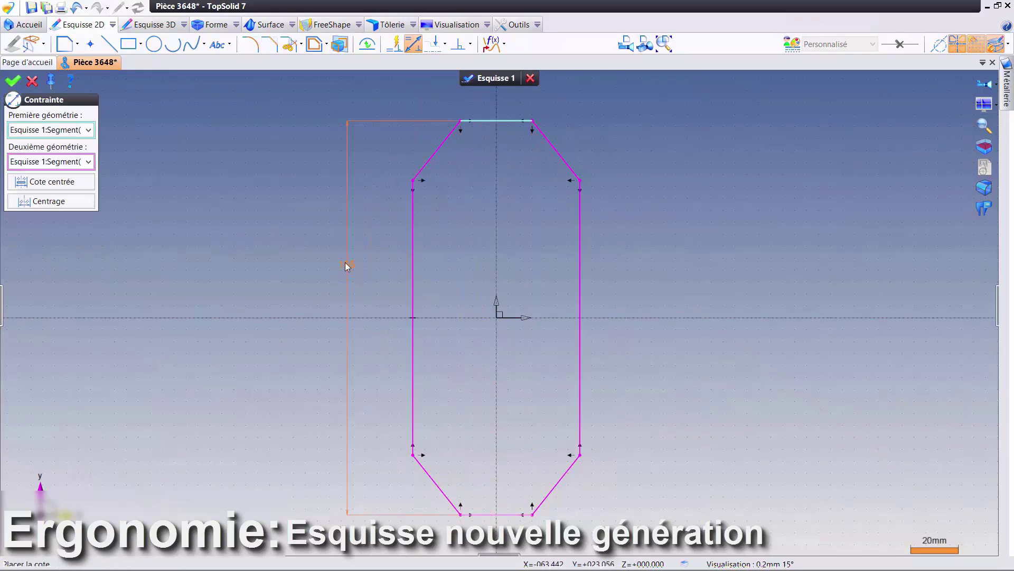
left_click(344, 262)
type("150")
key("Return")
mouse_move(420, 200)
left_mouse_down()
mouse_move(353, 225)
mouse_move(390, 112)
mouse_move(335, 200)
left_mouse_up()
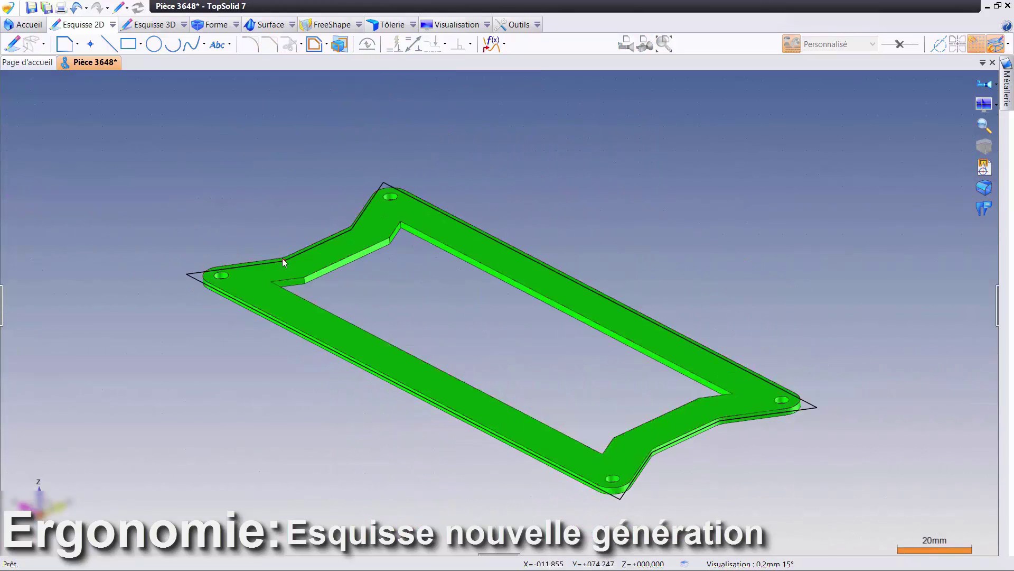
left_click_drag(282, 258, 247, 269)
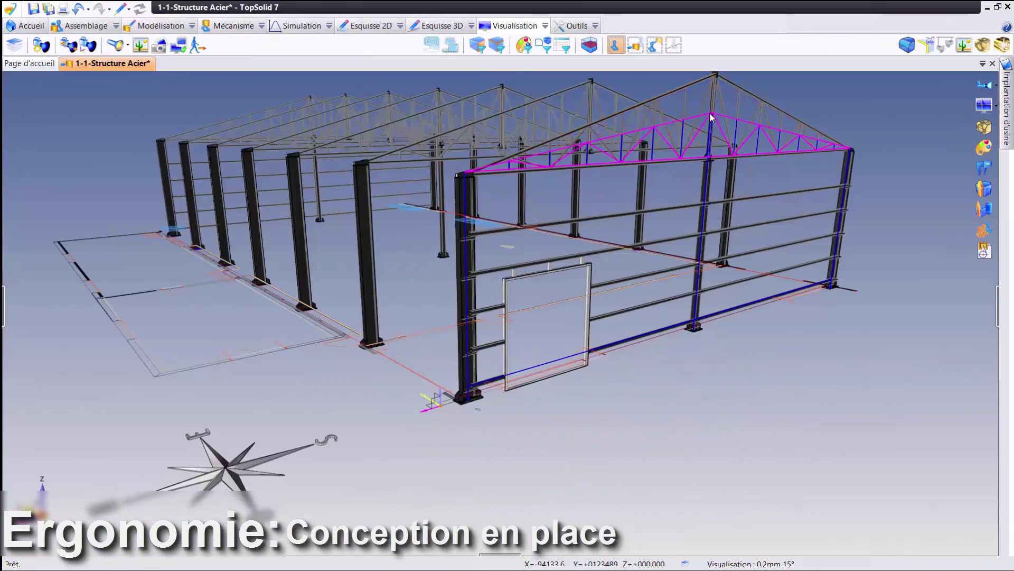
Step: Validate the roof trusses in the lower position and the door placed further right
left_click(709, 113)
left_click(653, 344)
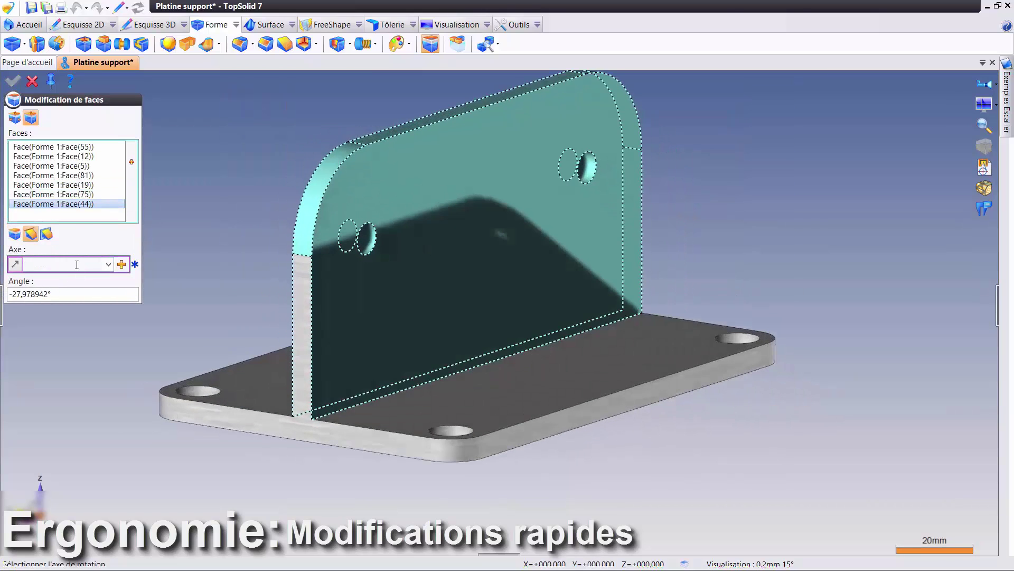
Step: Rotate the support plate's upright about an edge, and shift end faces along the bottom edge
left_click(453, 369)
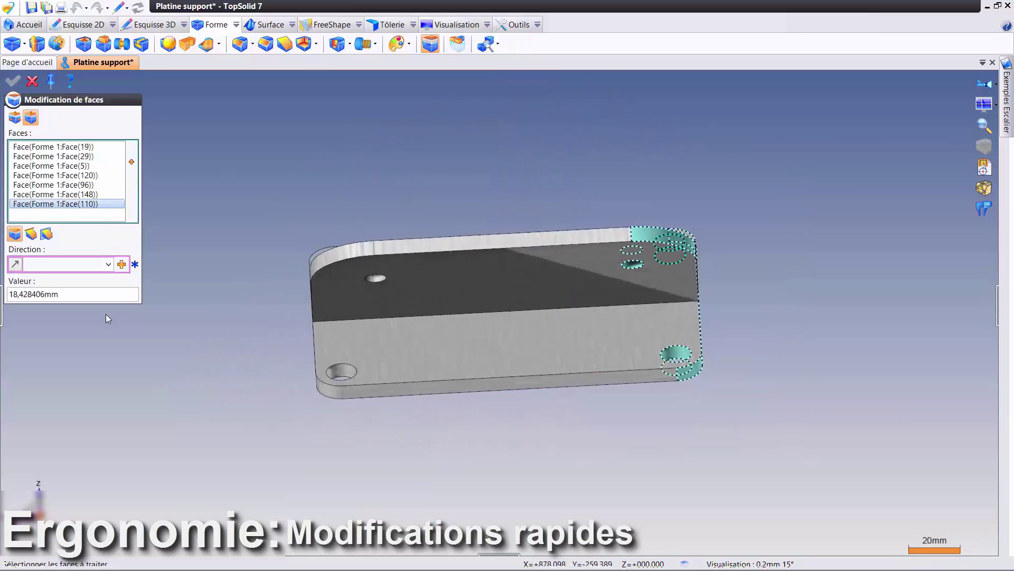
left_click(618, 370)
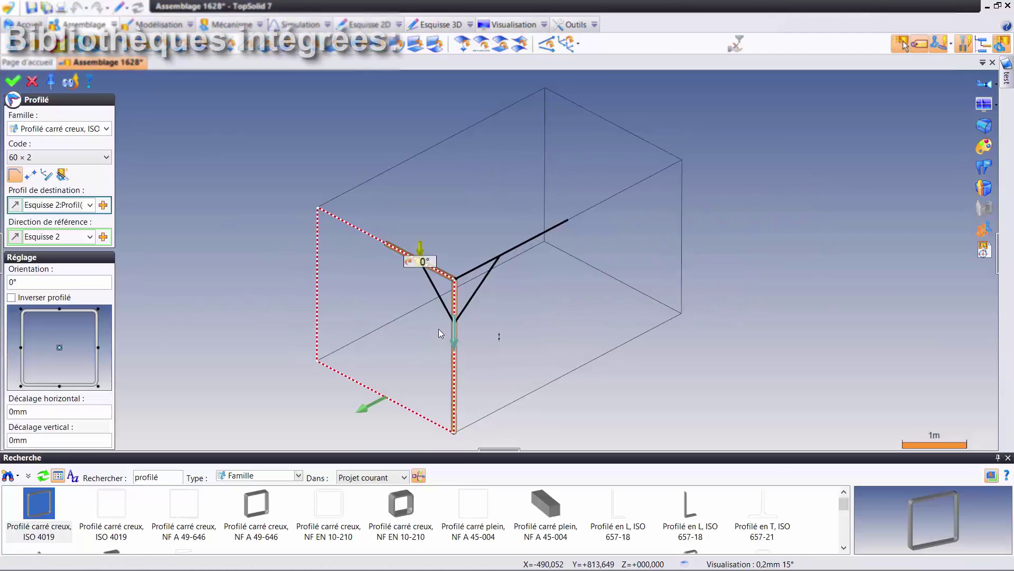
Step: Set the square hollow profile to 100 × 3 and change its anchor point
scroll(438, 333, "up", 3)
left_click(58, 157)
left_click(21, 434)
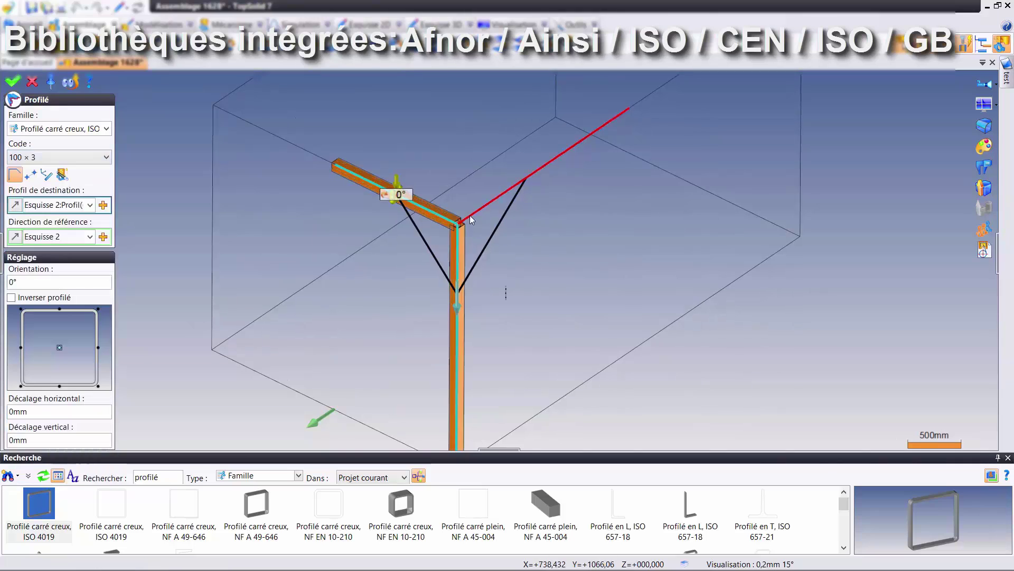
scroll(510, 251, "up", 3)
left_click(98, 389)
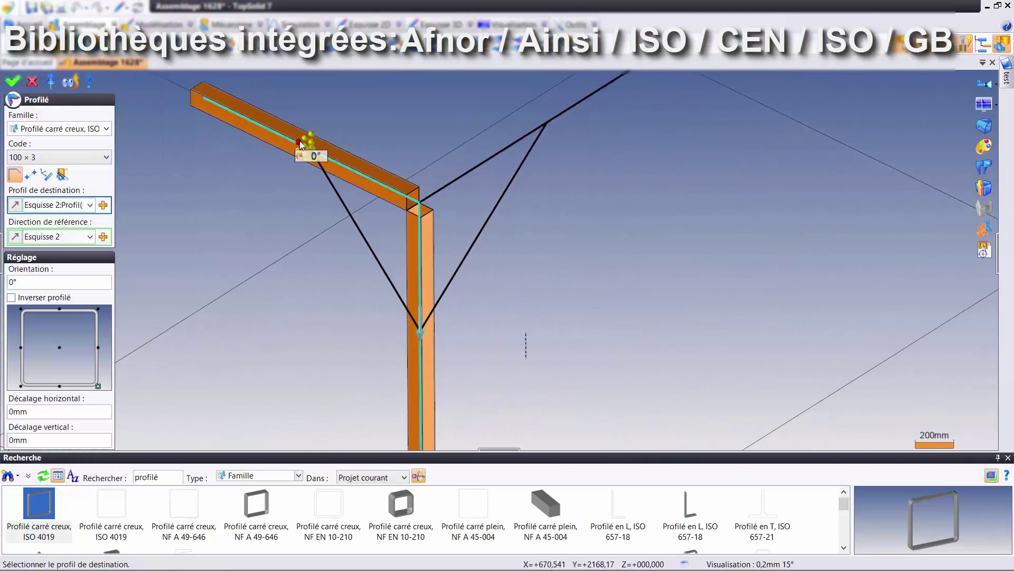
scroll(333, 261, "down", 3)
Step: Place the arm and both diagonal tubes, then drop an IPE 240 beam onto the top line
right_click(290, 234)
left_click(290, 236)
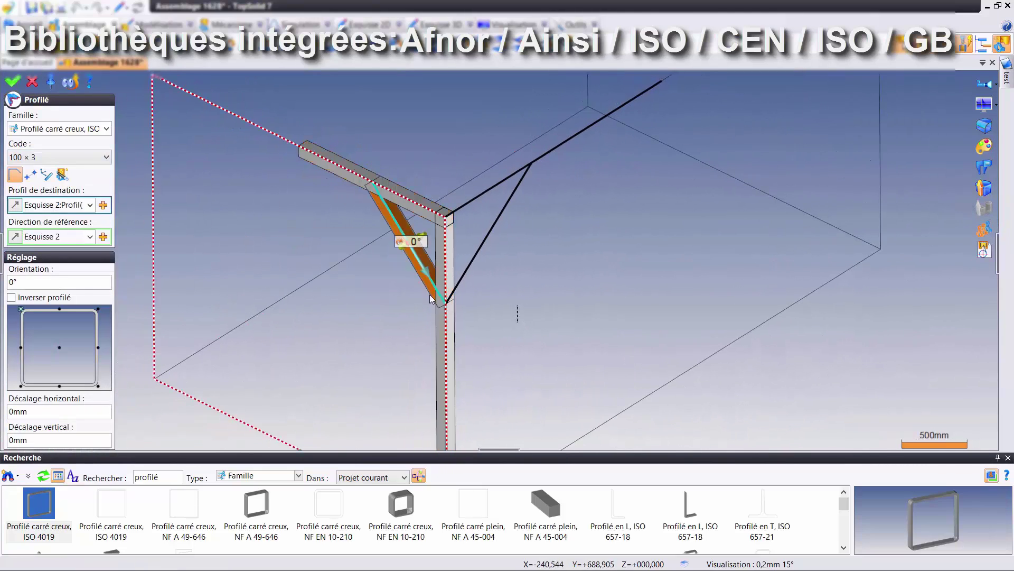
scroll(314, 282, "up", 3)
left_click(483, 220)
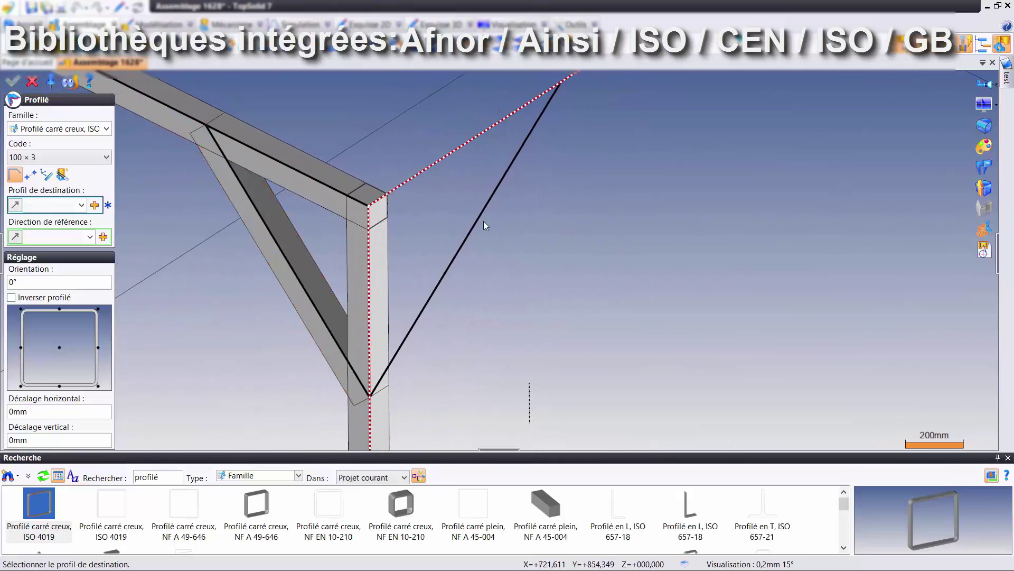
key("Return")
scroll(482, 368, "down", 2)
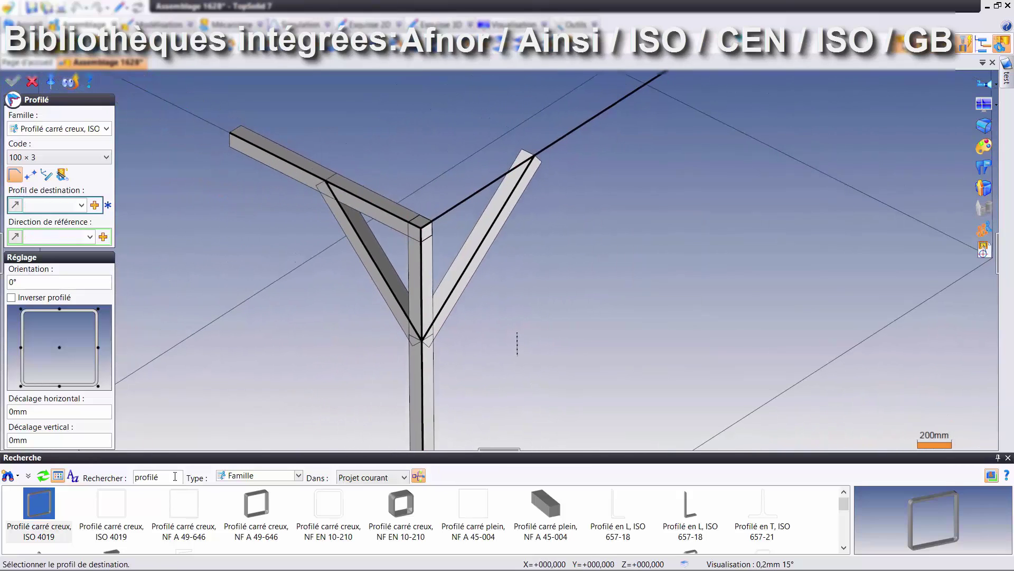
key("Escape")
type("IPE")
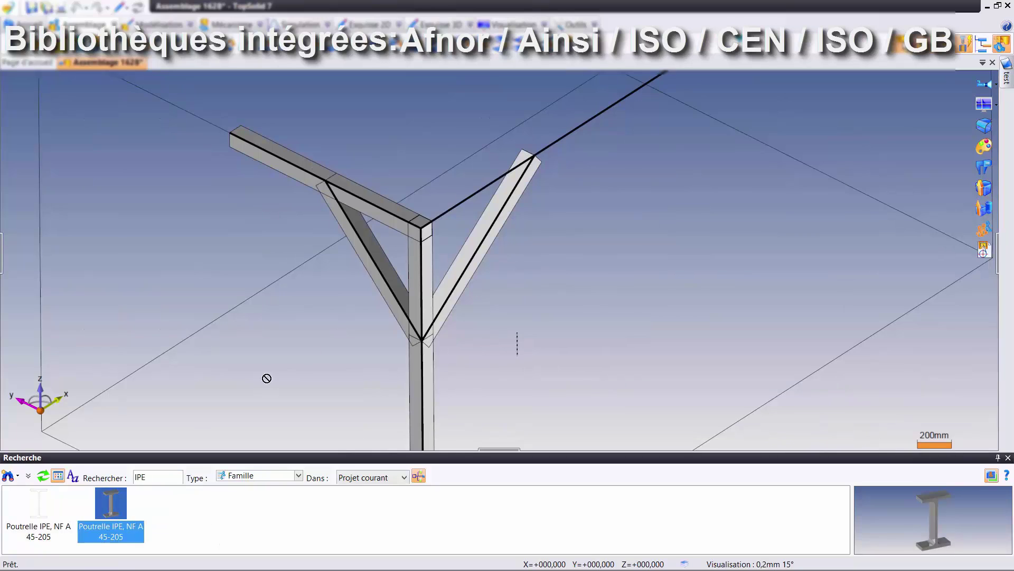
left_click_drag(110, 505, 331, 351)
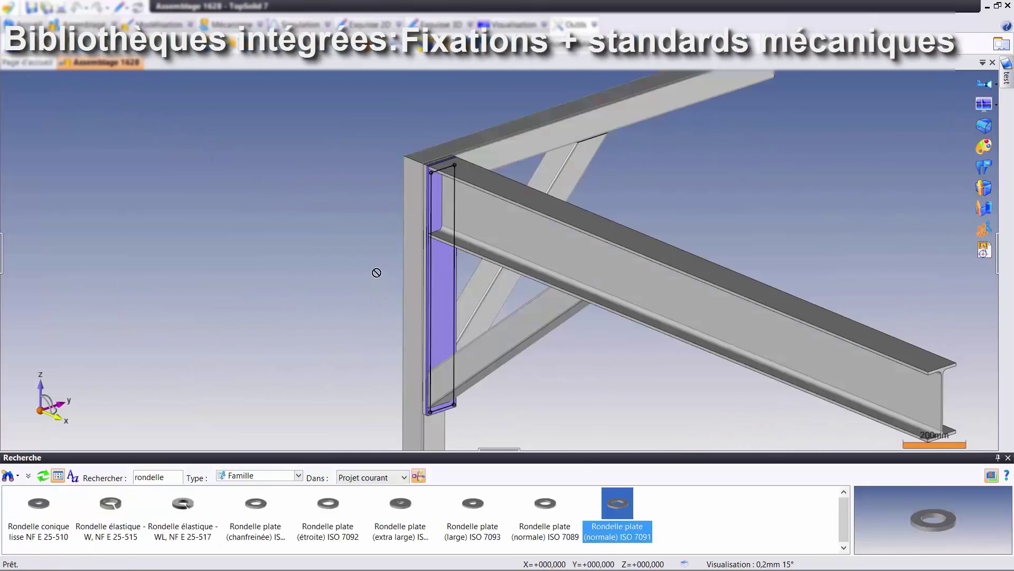
Step: Place a size 8 ISO 7091 flat washer on the blue plate
left_click_drag(376, 272, 405, 213)
scroll(404, 213, "up", 3)
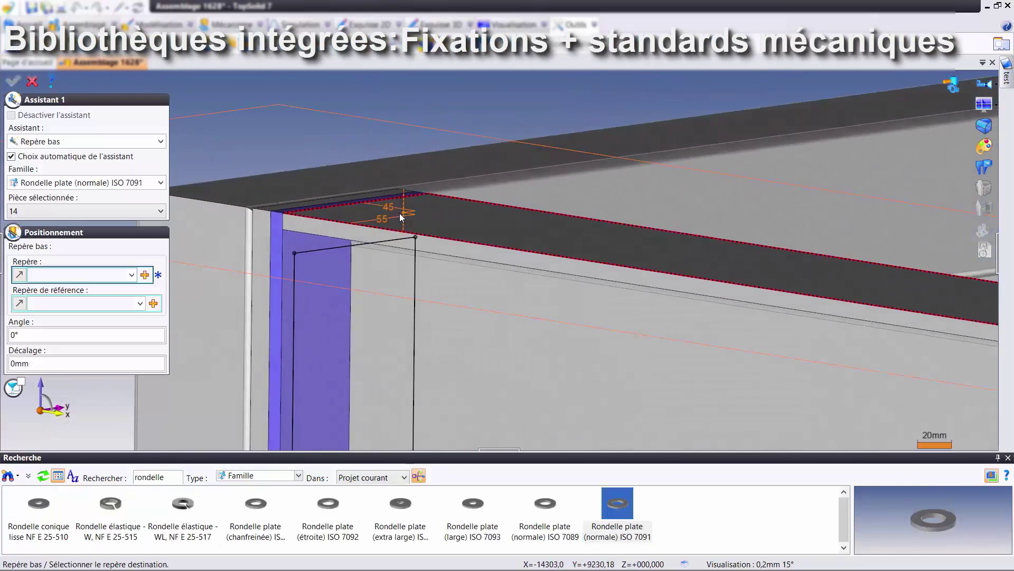
scroll(400, 214, "up", 2)
left_click(85, 210)
left_click(45, 246)
right_click(249, 106)
left_click(267, 111)
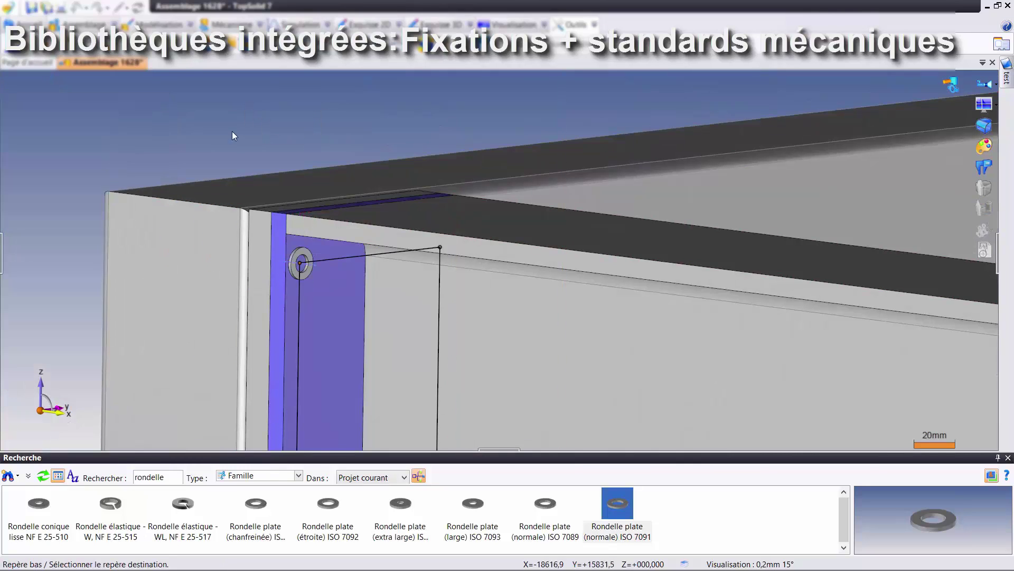
Step: Insert a hex socket screw at the washer, sized to the red part, with its hole machined
double_click(169, 477)
type("vis")
left_click(43, 476)
left_click_drag(183, 503, 226, 277)
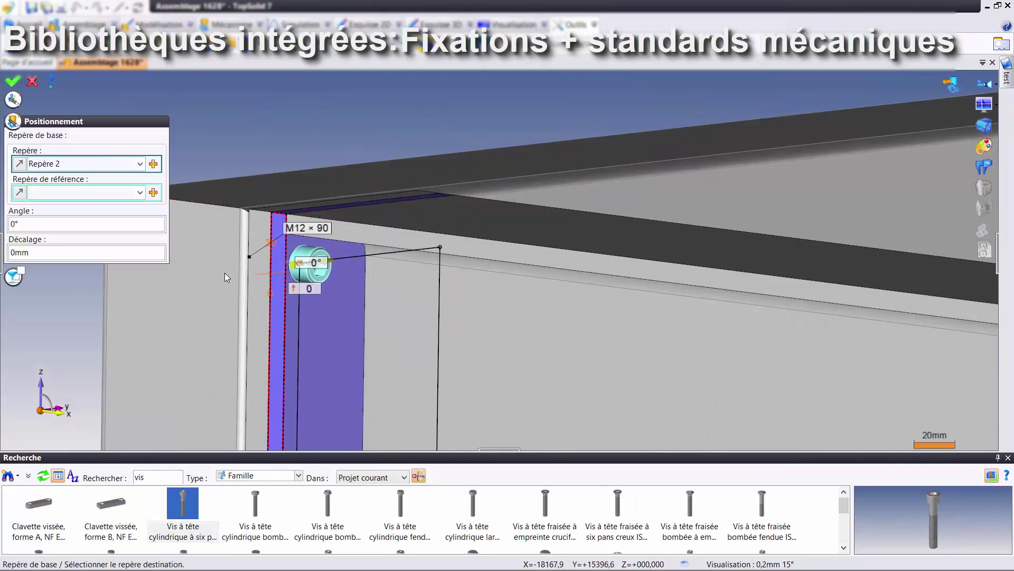
left_click(24, 276)
scroll(250, 307, "up", 5)
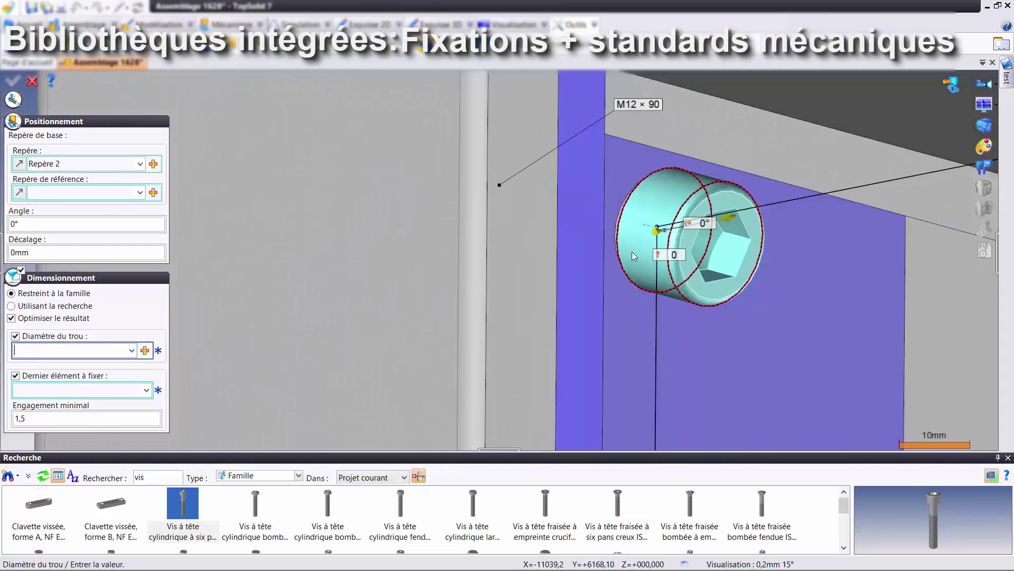
left_click(532, 239)
right_click(403, 246)
left_click(429, 253)
right_click(319, 238)
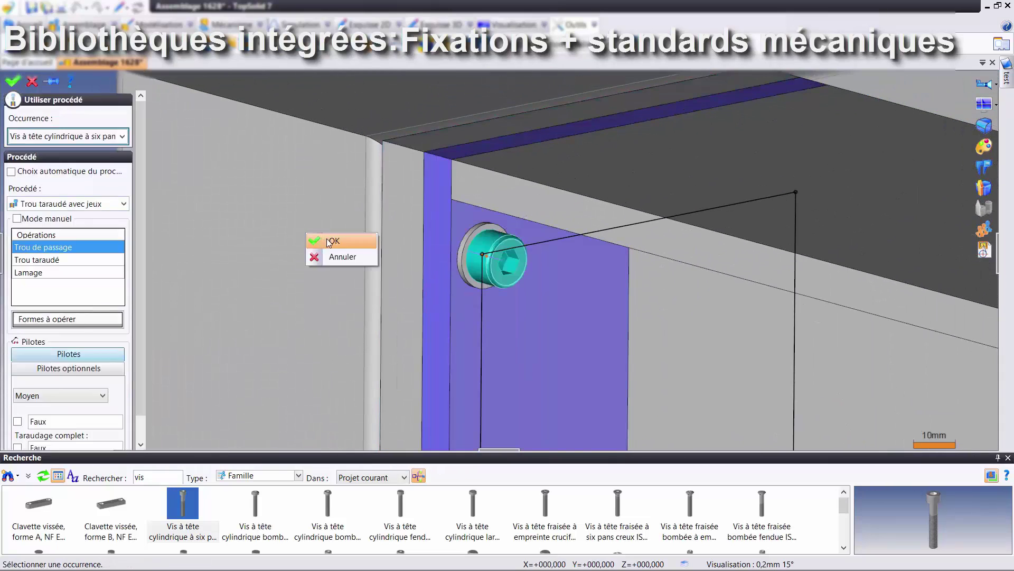
left_click(332, 245)
Step: Hide the screw and the plate to inspect the hole and screw head
right_click(502, 254)
left_click(528, 386)
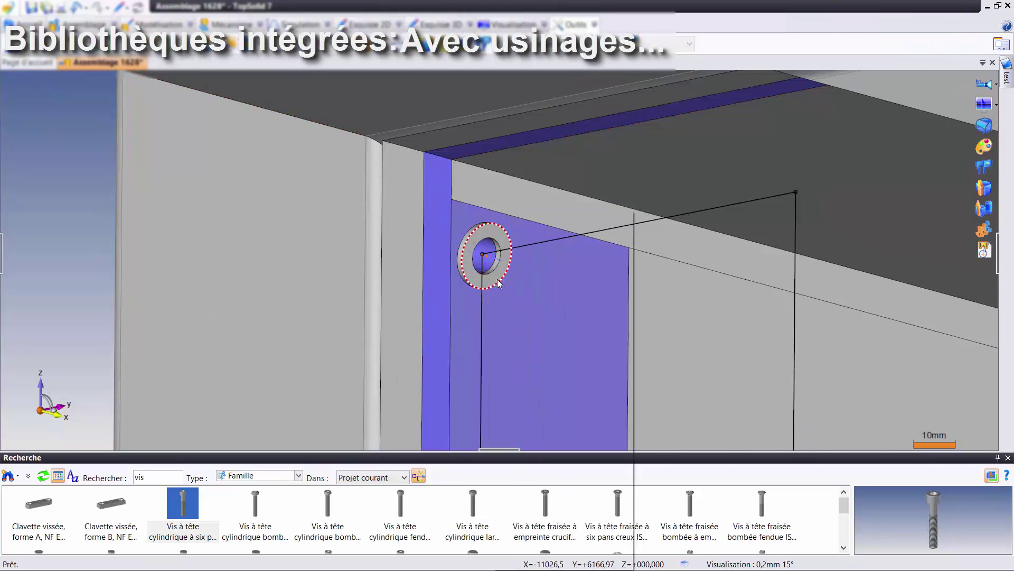
right_click(466, 279)
left_click(518, 431)
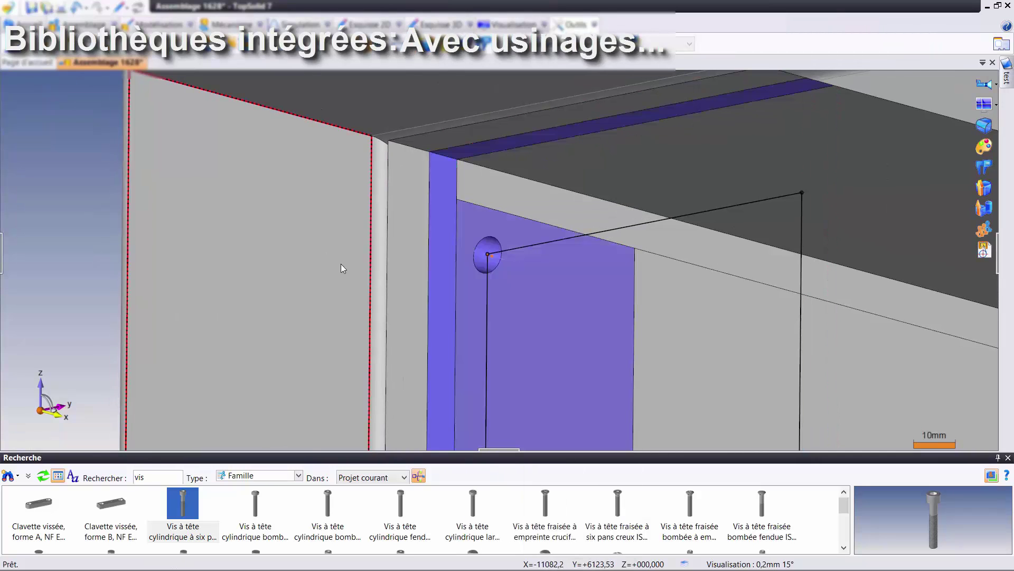
scroll(331, 269, "down", 3)
Step: Repeat the screw fastener with a Répétition
left_click(984, 208)
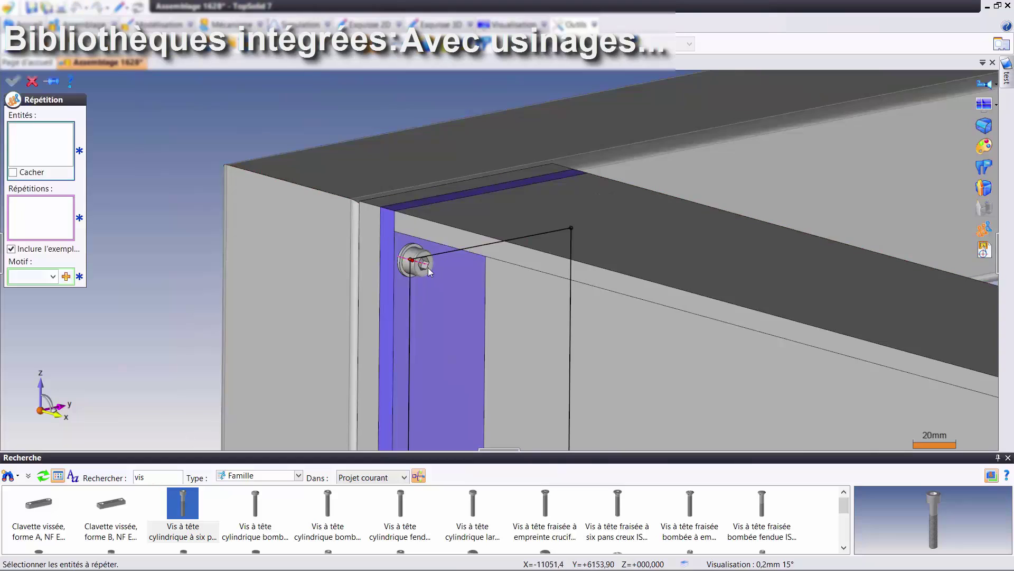
left_click(404, 278)
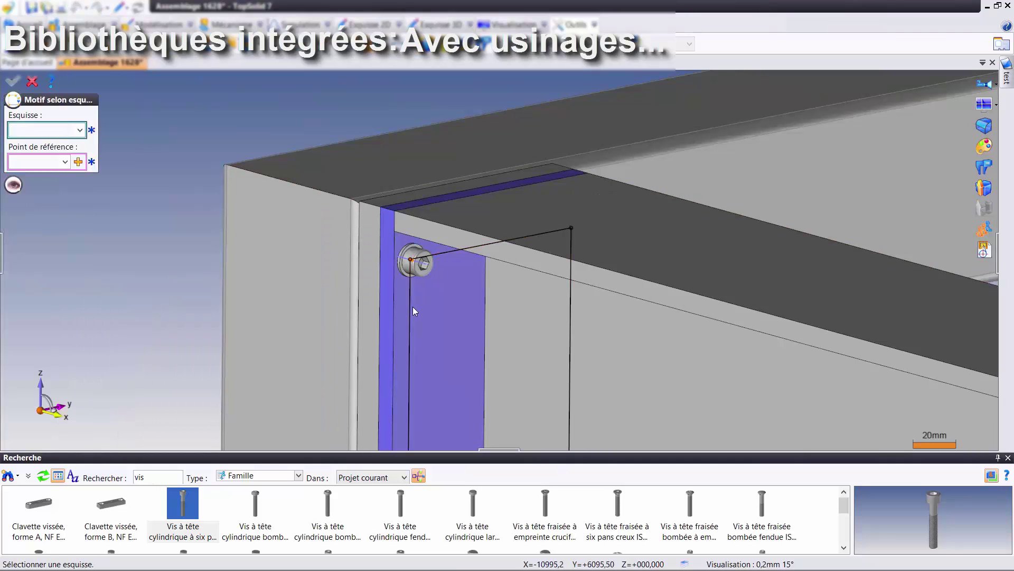
right_click(334, 267)
left_click(364, 275)
scroll(364, 275, "down", 3)
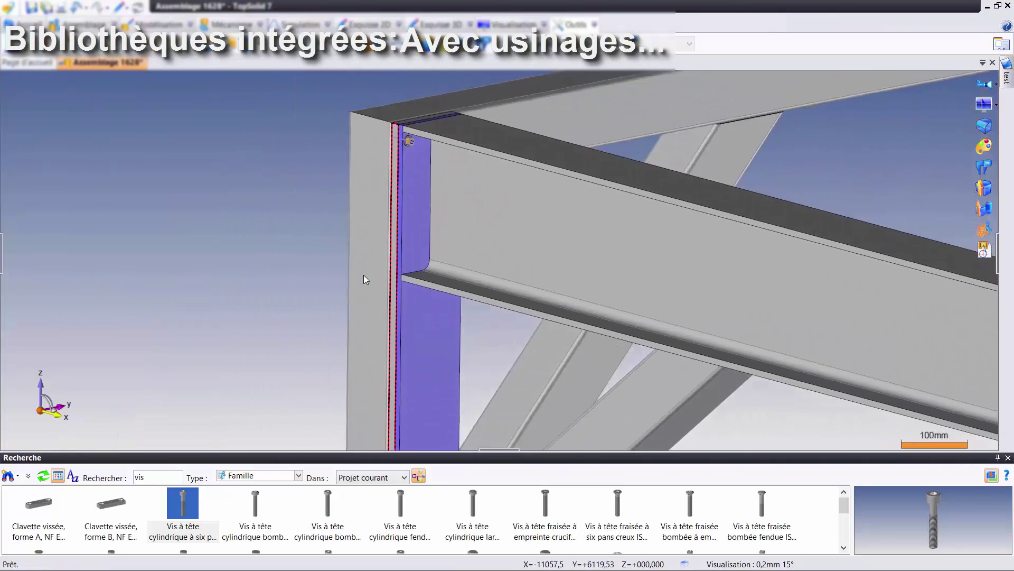
scroll(364, 275, "down", 3)
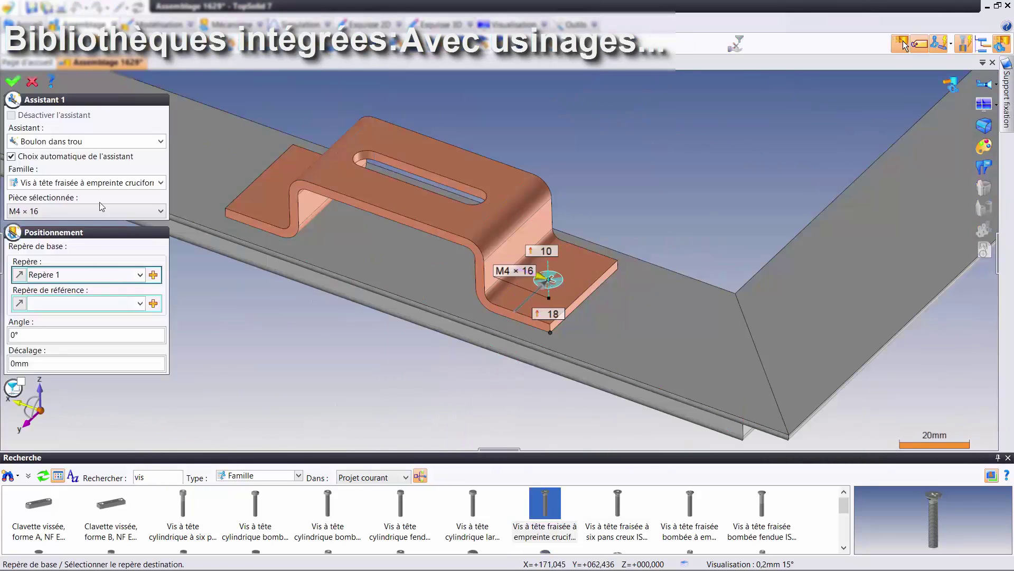
Step: Place an M6 × 20 countersunk screw on the bracket, offset 12 from its edge
left_click(99, 208)
left_click(24, 477)
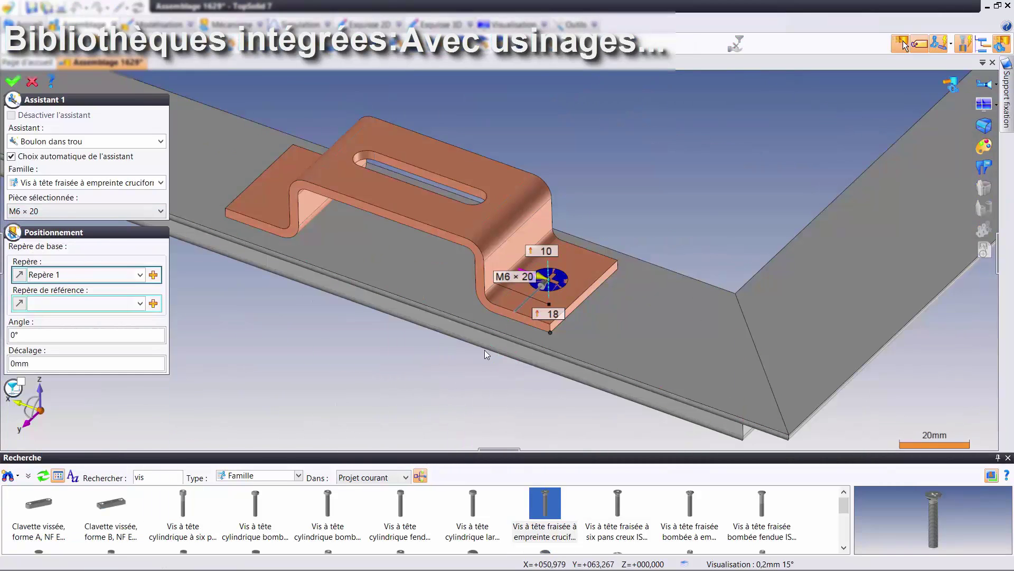
left_click(550, 253)
type("12")
key("Return")
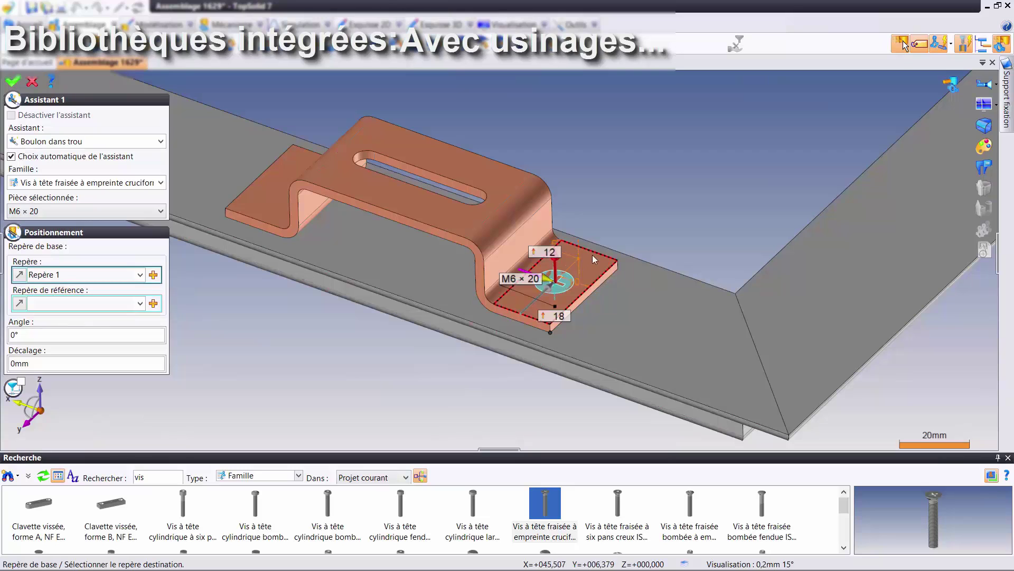
key("Return")
Step: Set the screw's procedure to Trou de passage clearance hole and finish
left_click(48, 220)
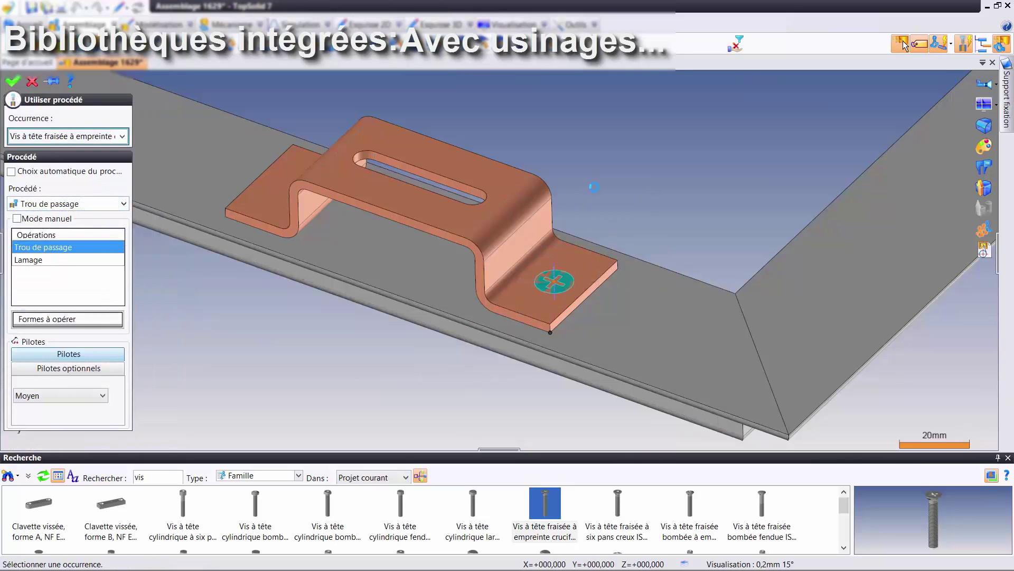
scroll(578, 329, "up", 5)
right_click(587, 333)
key("Escape")
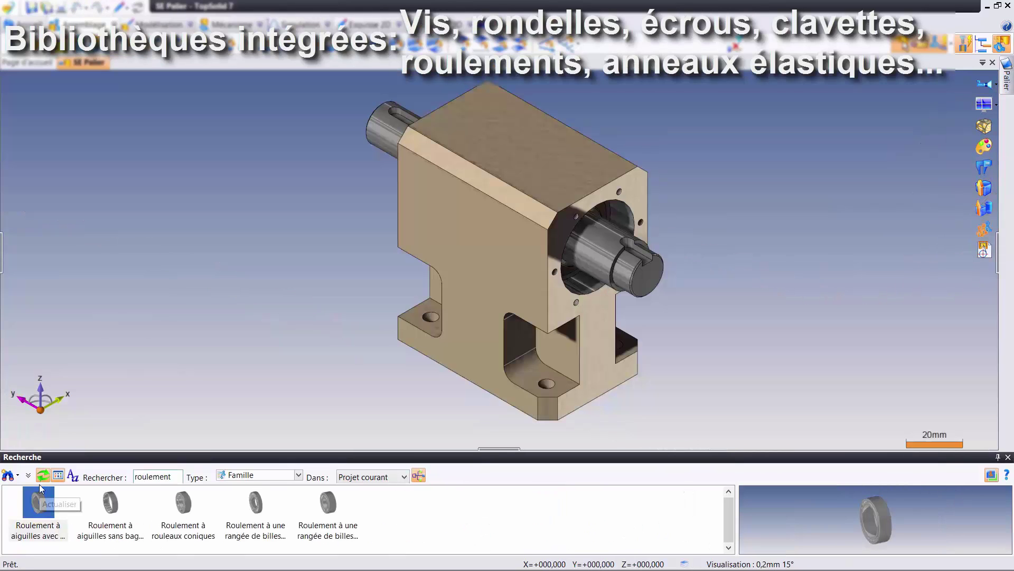
Step: Insert a 20 × 37 × 9 single-row ball bearing into the housing bore
left_click_drag(327, 502, 404, 402)
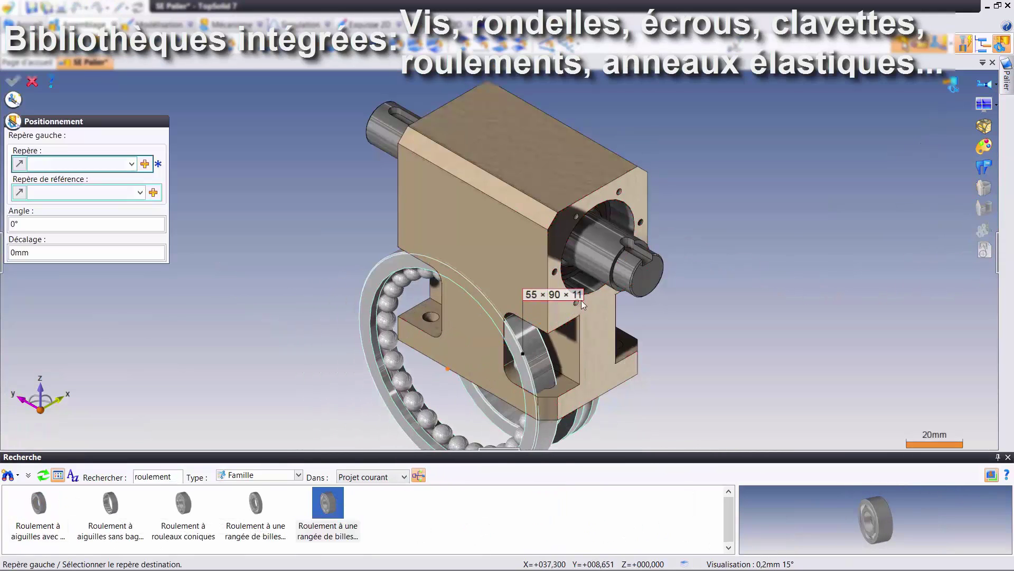
left_click(13, 99)
left_click(160, 211)
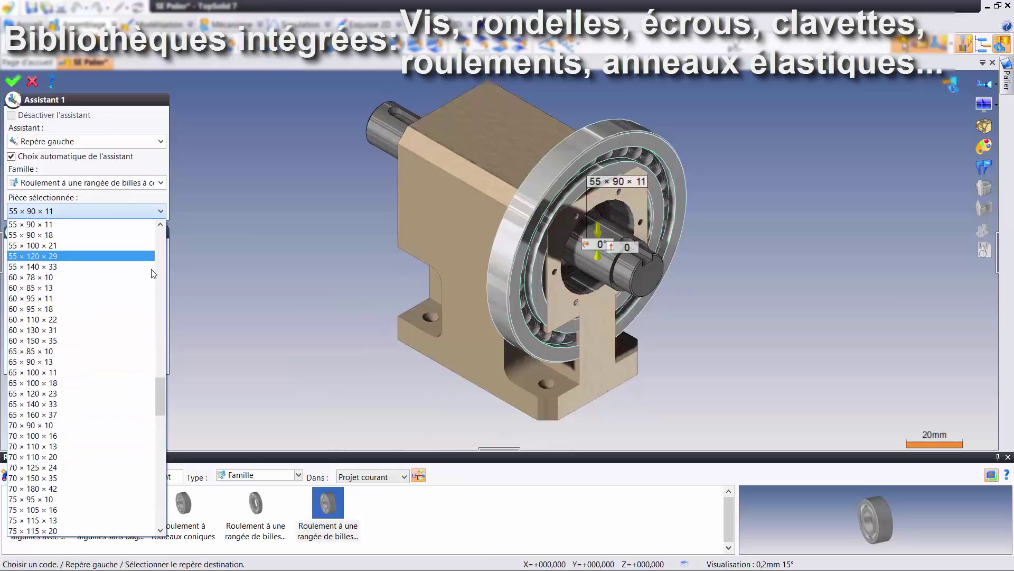
left_click_drag(159, 375, 159, 296)
left_click(42, 384)
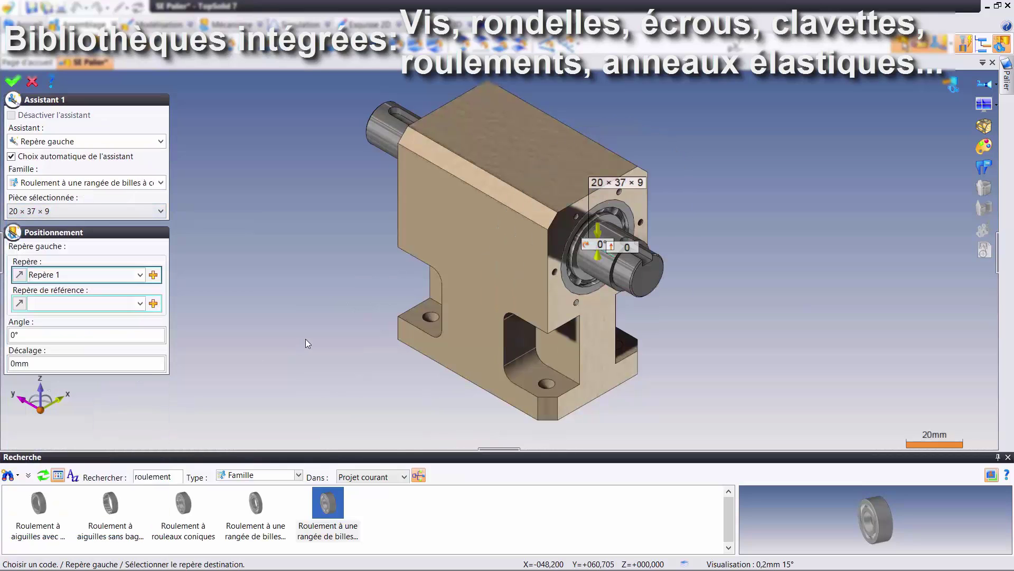
right_click(306, 338)
left_click(313, 342)
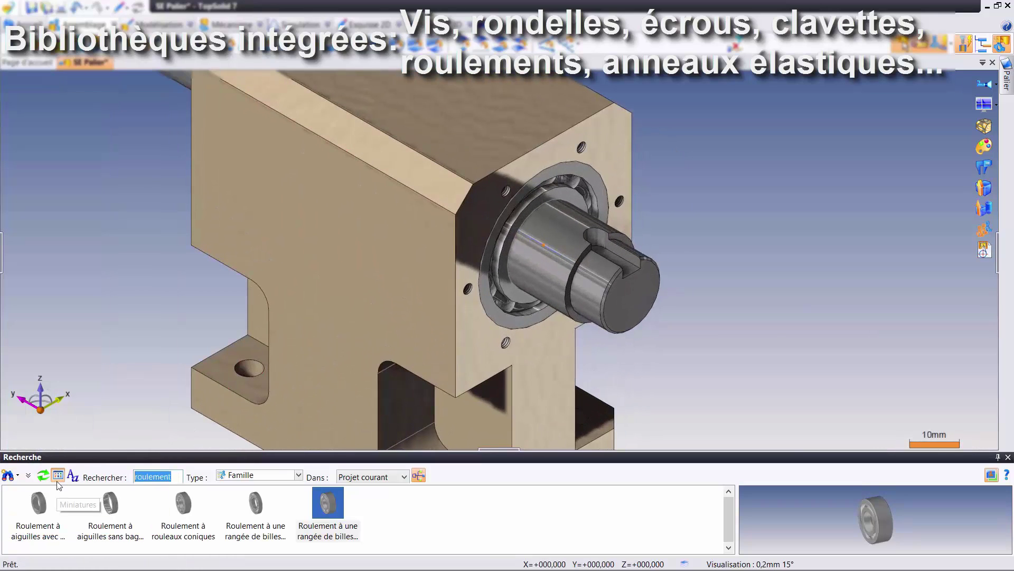
Step: Add a shaft retaining ring in the groove, sized from the shaft diameter, with groove machining
key("Return")
left_click_drag(111, 502, 520, 297)
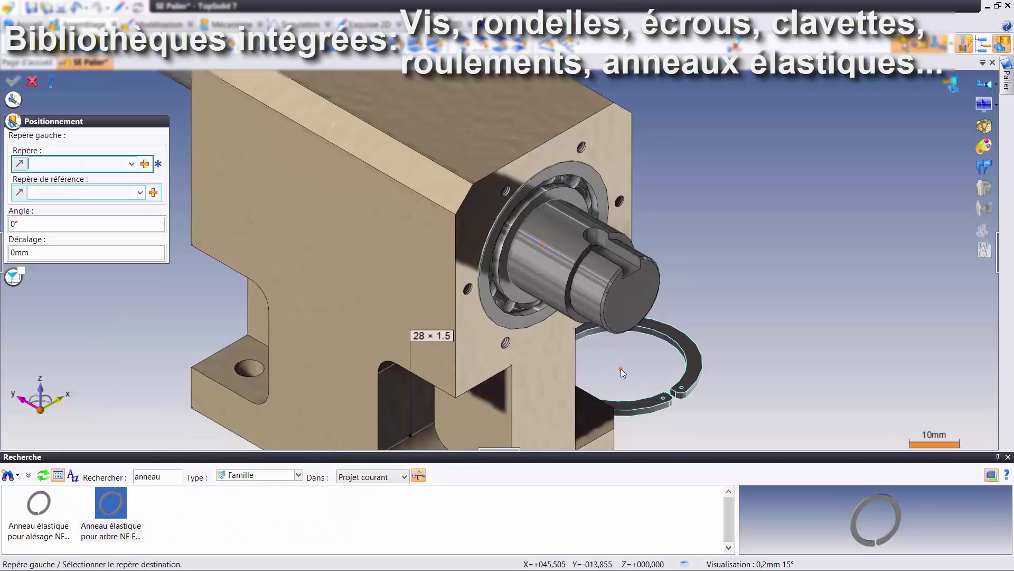
left_click(520, 297)
left_click(17, 276)
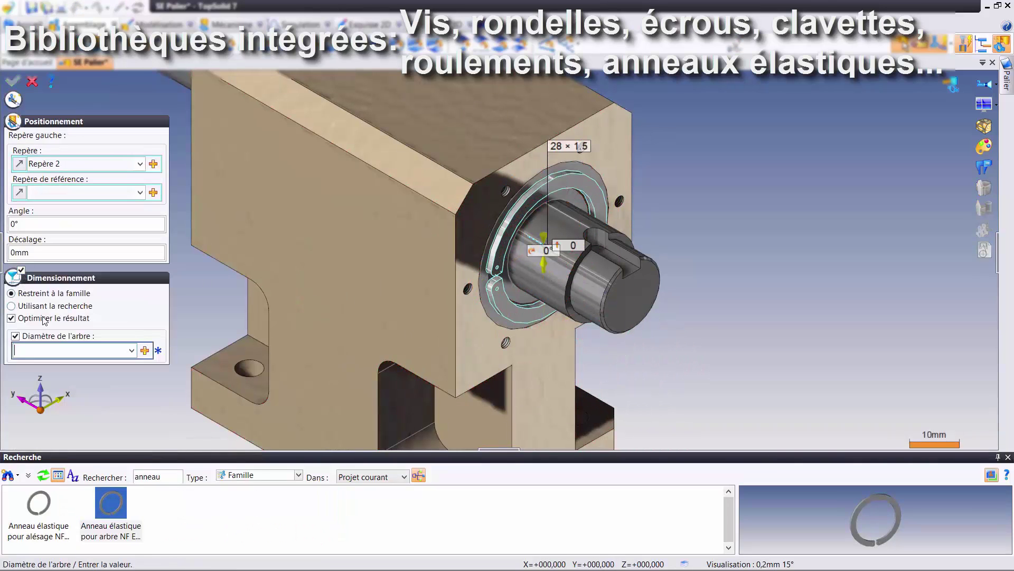
left_click(575, 296)
right_click(687, 251)
left_click(690, 252)
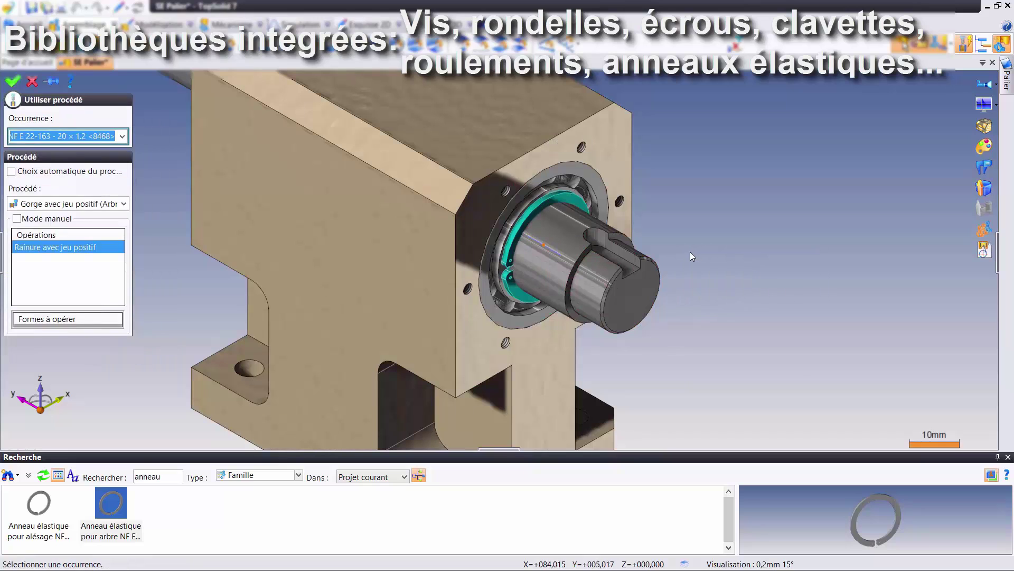
right_click(694, 244)
left_click(695, 243)
scroll(476, 212, "up", 5)
right_click(438, 195)
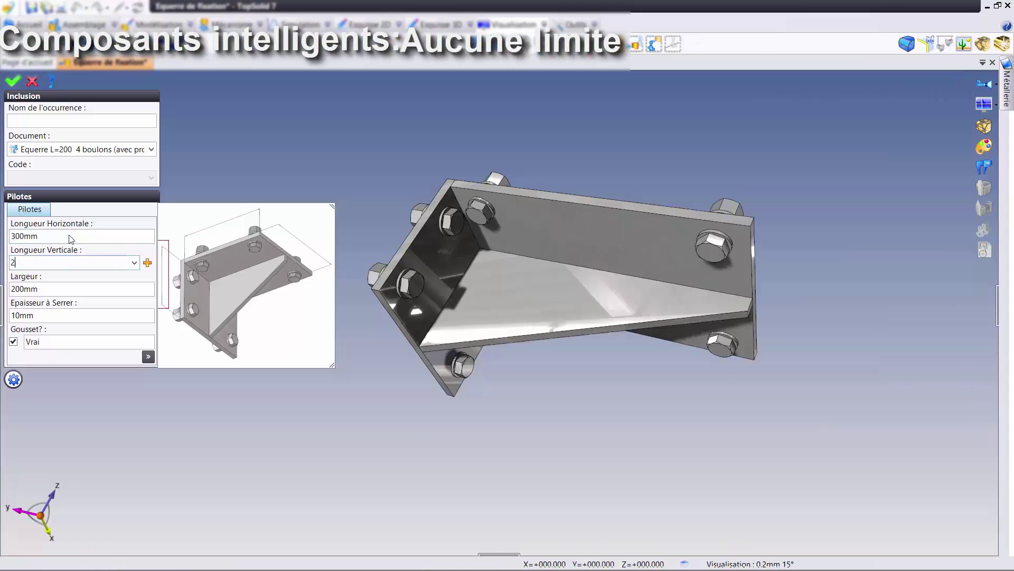
Step: Set the bracket parameter to 20, align the joint plate on the beam edge, and slide it along
key("Tab")
type("20")
key("Tab")
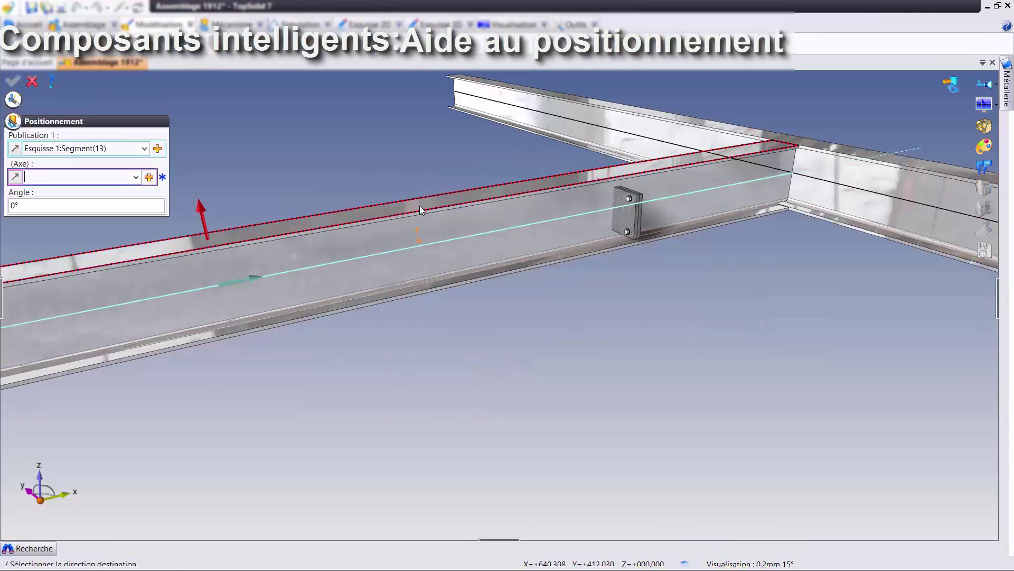
left_click(421, 211)
right_click(419, 203)
left_click(418, 186)
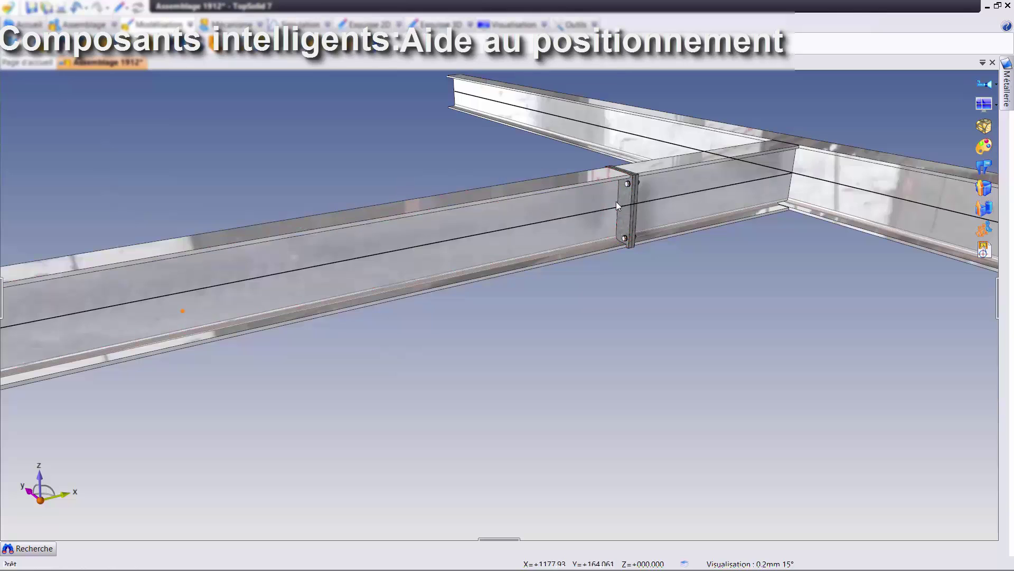
left_click_drag(617, 205, 272, 298)
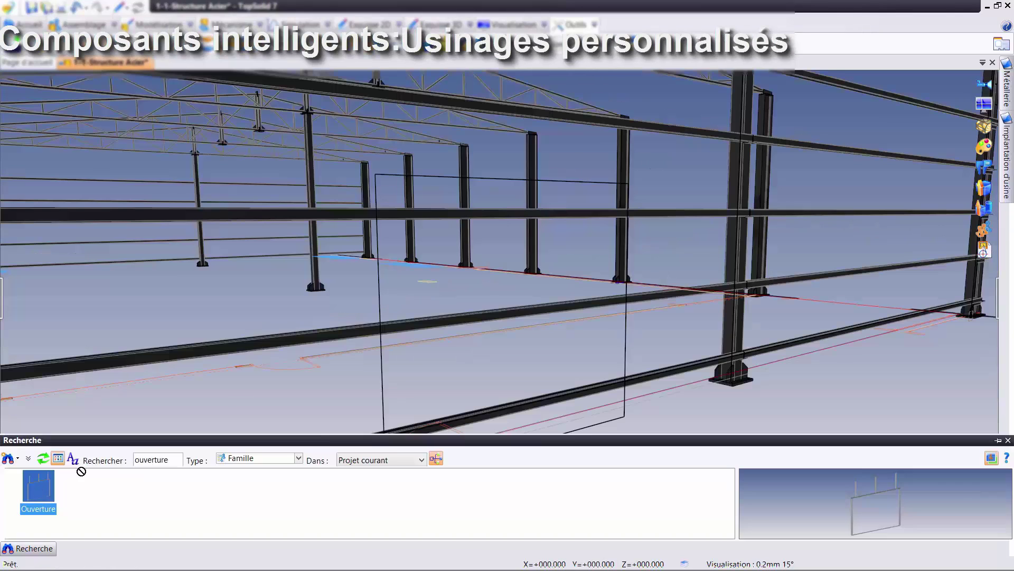
Step: Insert the Ouverture opening with its axes and a 3500 mm upper tie bar height
left_click_drag(81, 470, 261, 398)
left_click(475, 425)
left_click(384, 399)
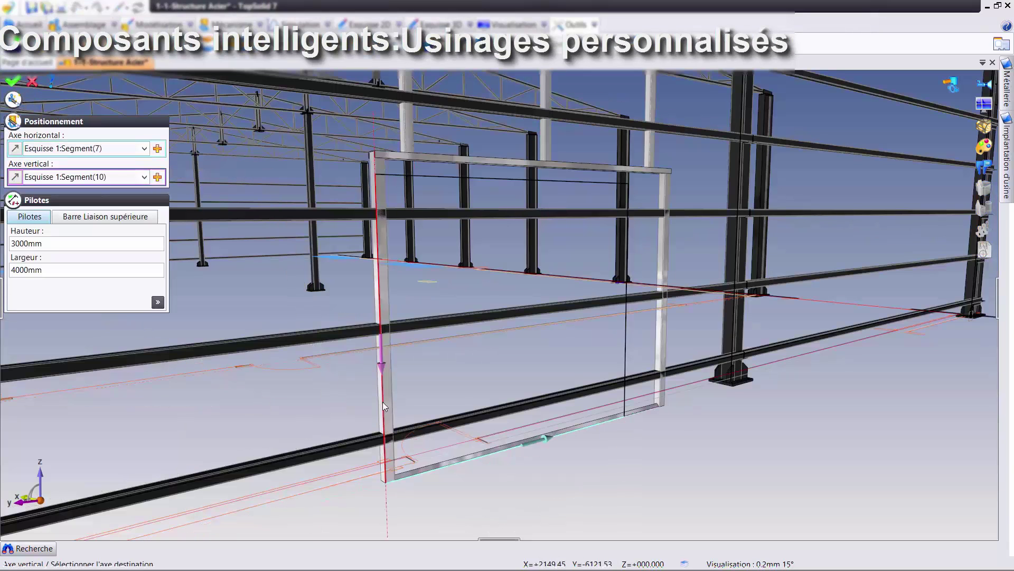
left_click(105, 217)
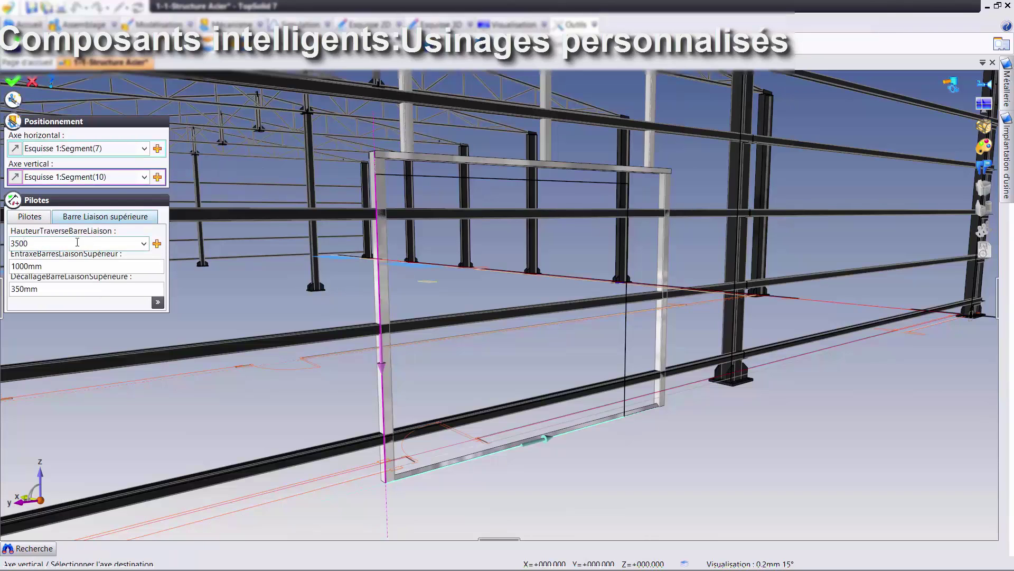
key("Return")
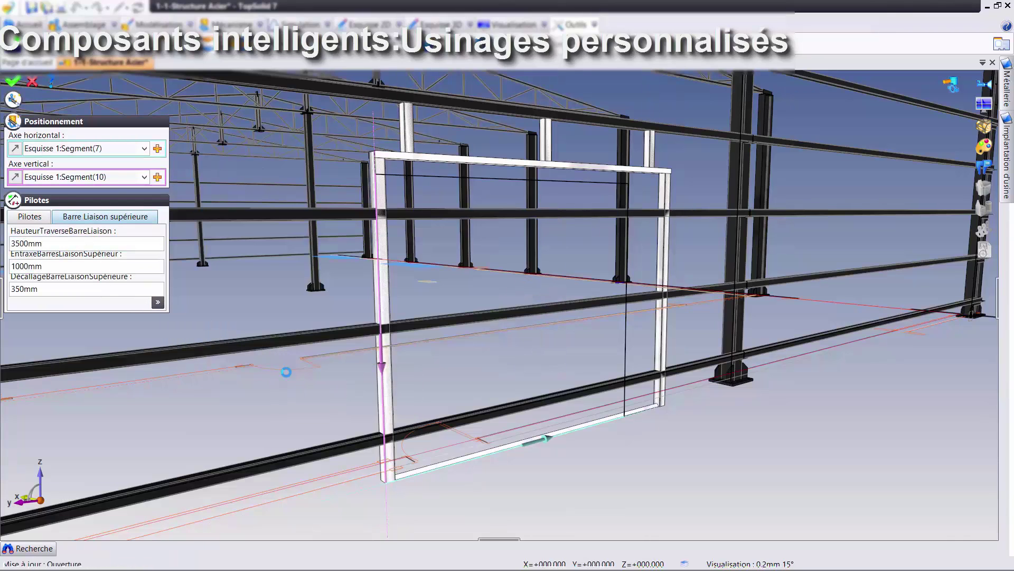
left_click(477, 322)
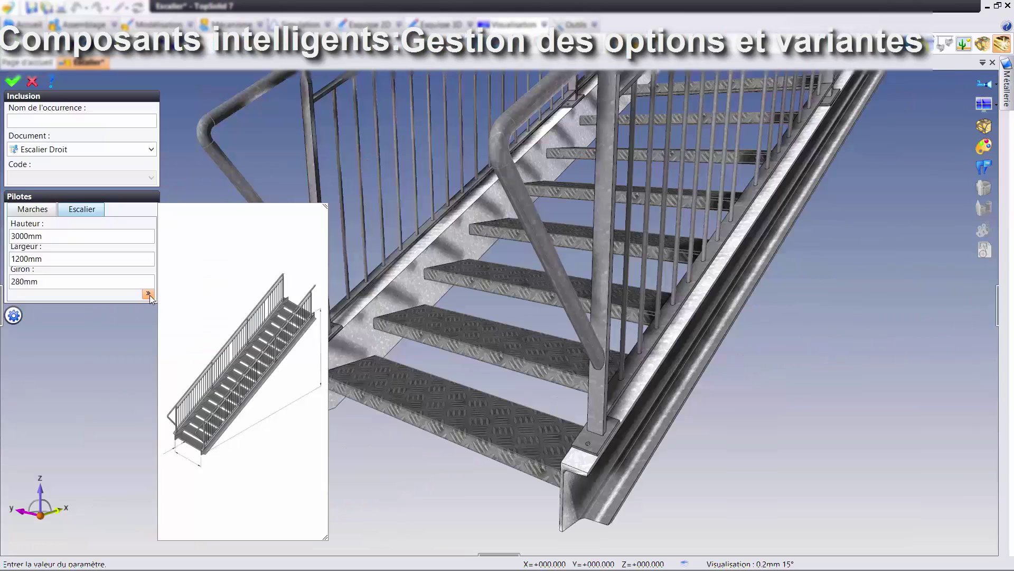
Step: Try Marches Z and Marches Bois steps, keep Marches classiques, and set stair width 950mm
left_click(48, 211)
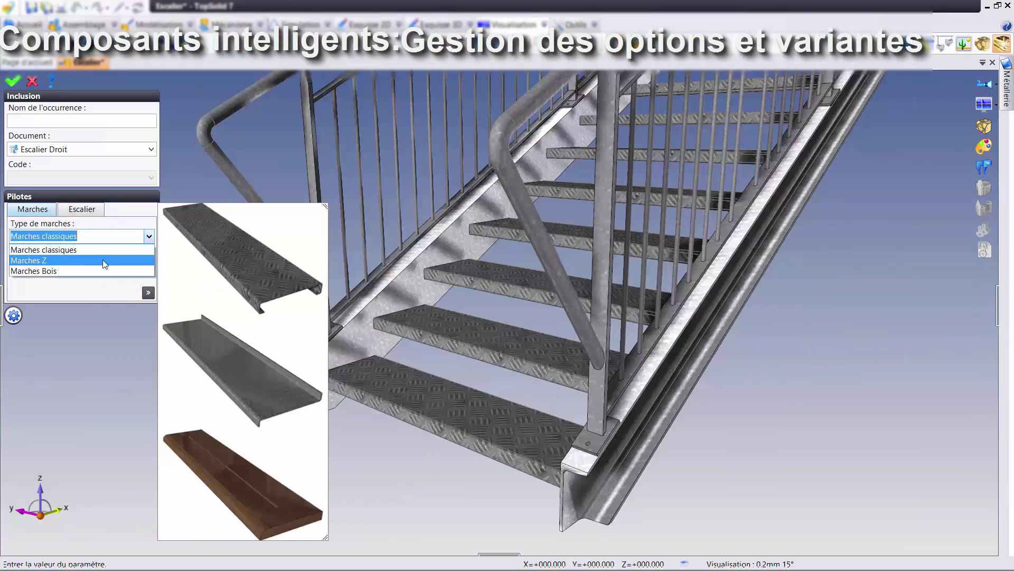
left_click(105, 261)
left_click(149, 239)
left_click(78, 273)
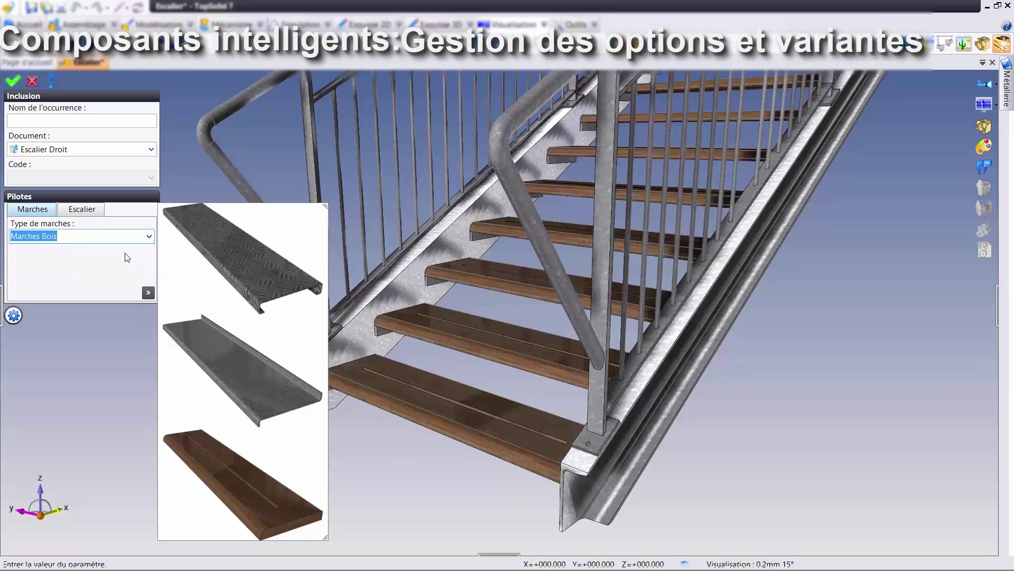
left_click(149, 237)
left_click(107, 251)
left_click(97, 211)
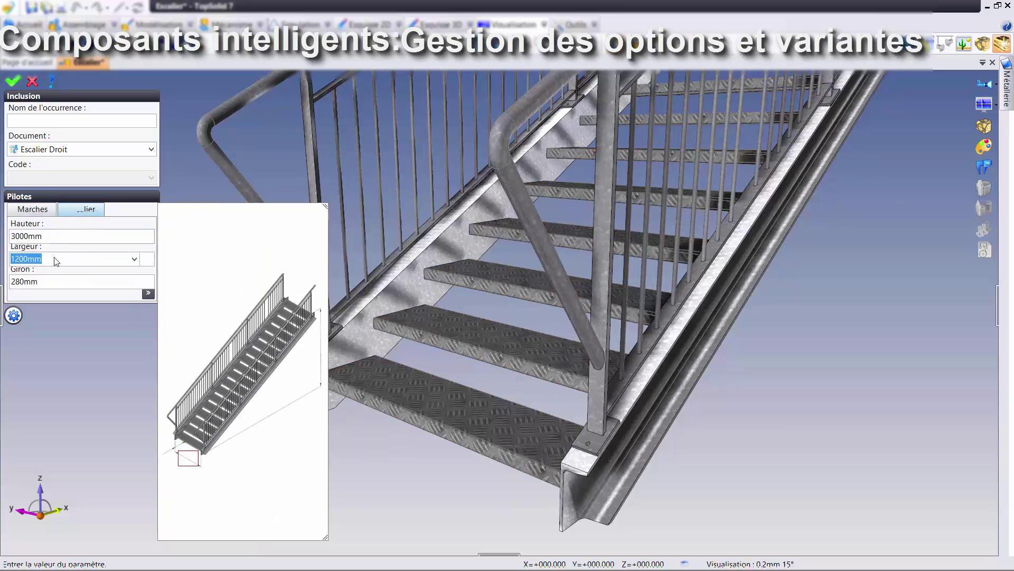
key("Tab")
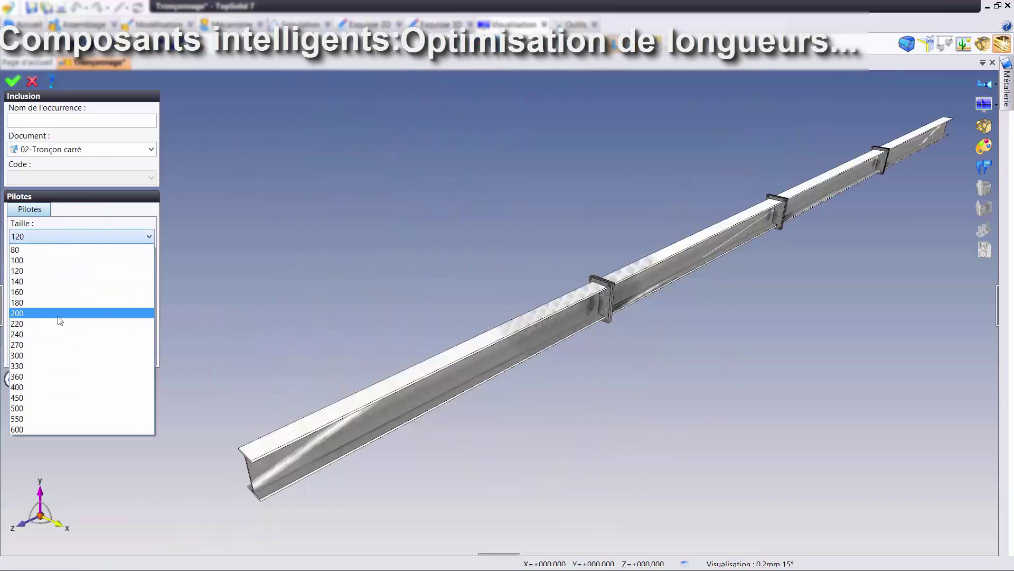
Step: Give the beam profile size 200 with non-uniform sections of at most 1200mm
left_click(59, 316)
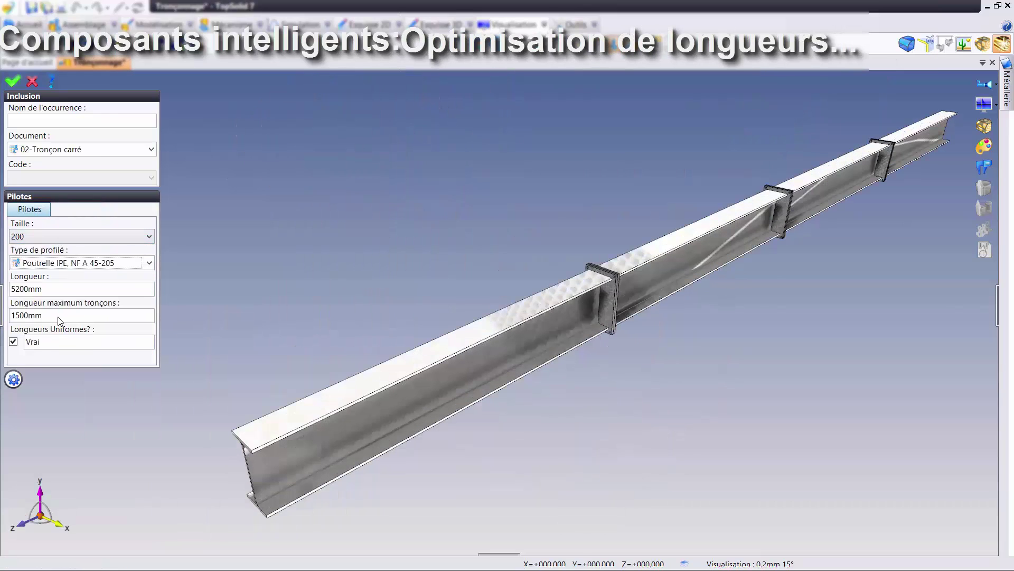
left_click(14, 342)
type("1200")
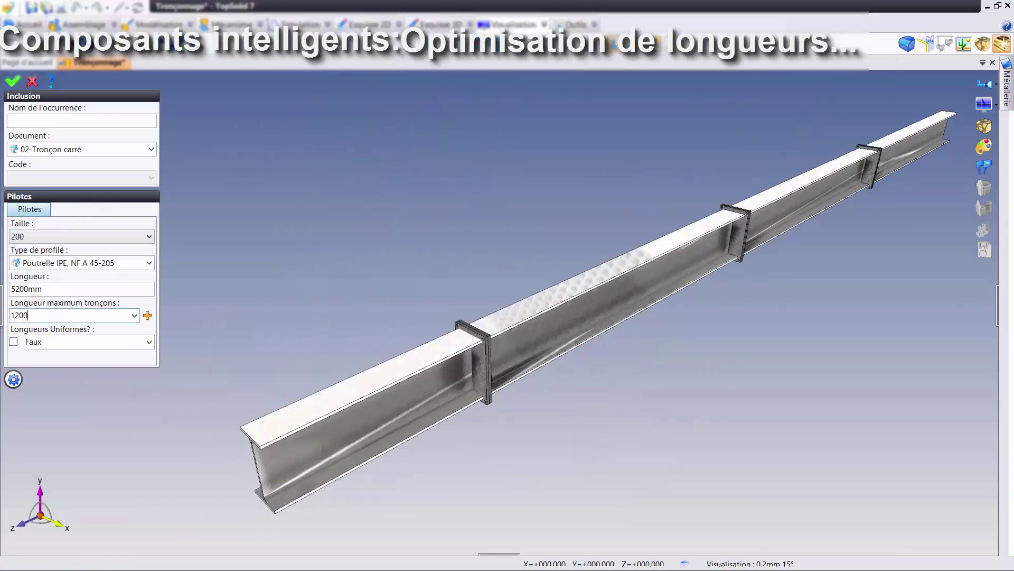
key("Tab")
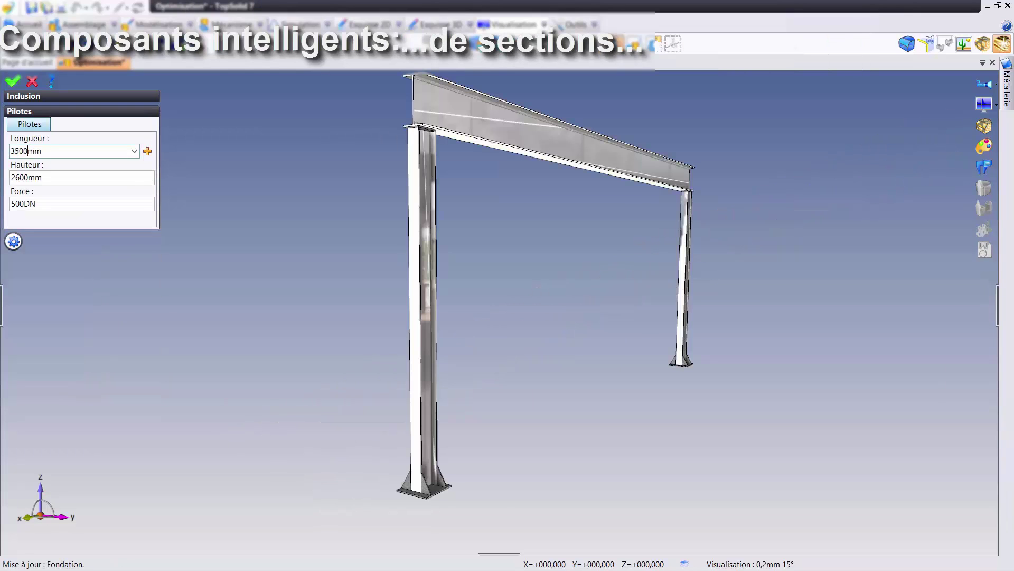
Step: Make the portal frame 5000mm long under an 80 DN force
key("Tab")
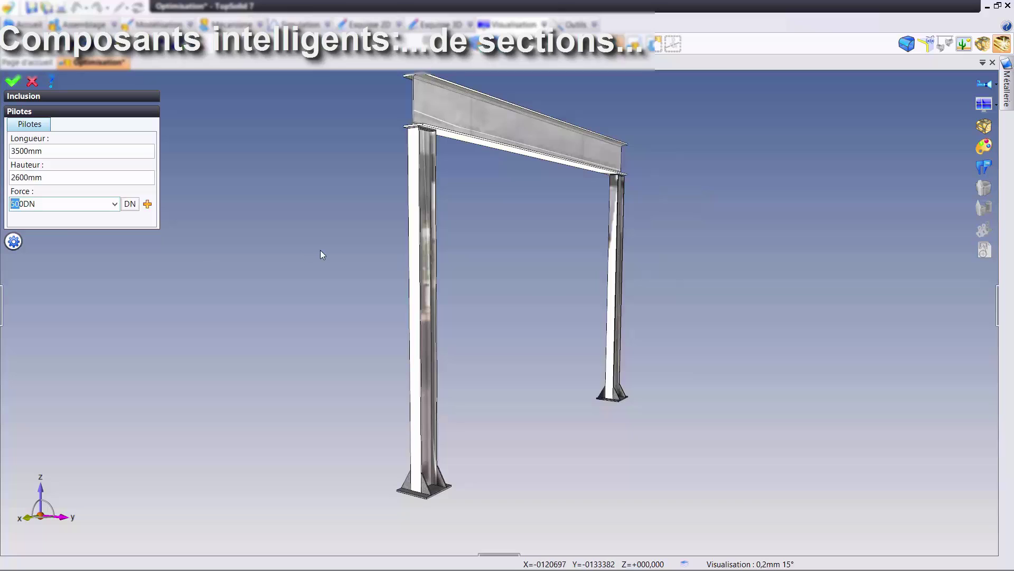
key("Tab")
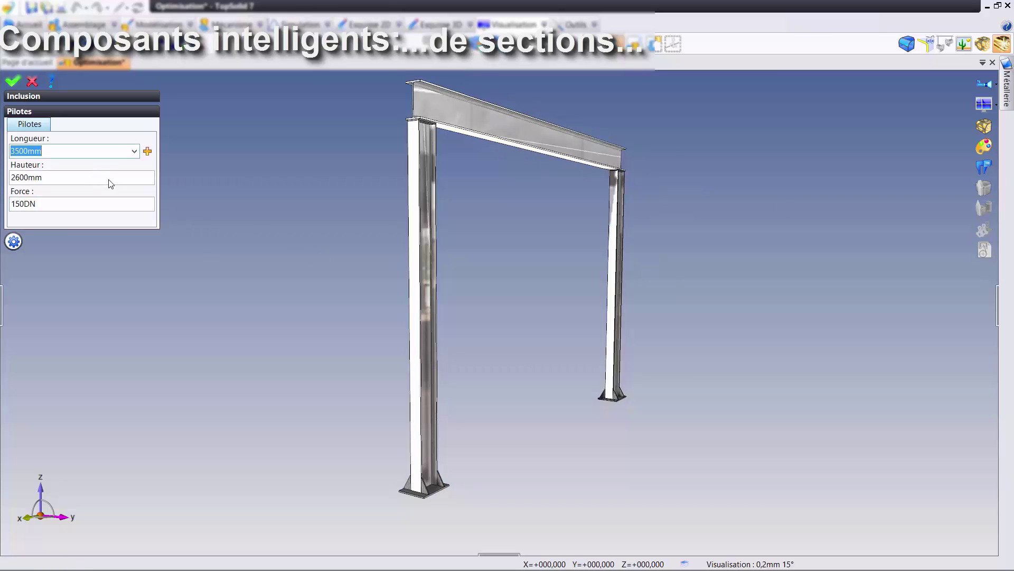
type("50")
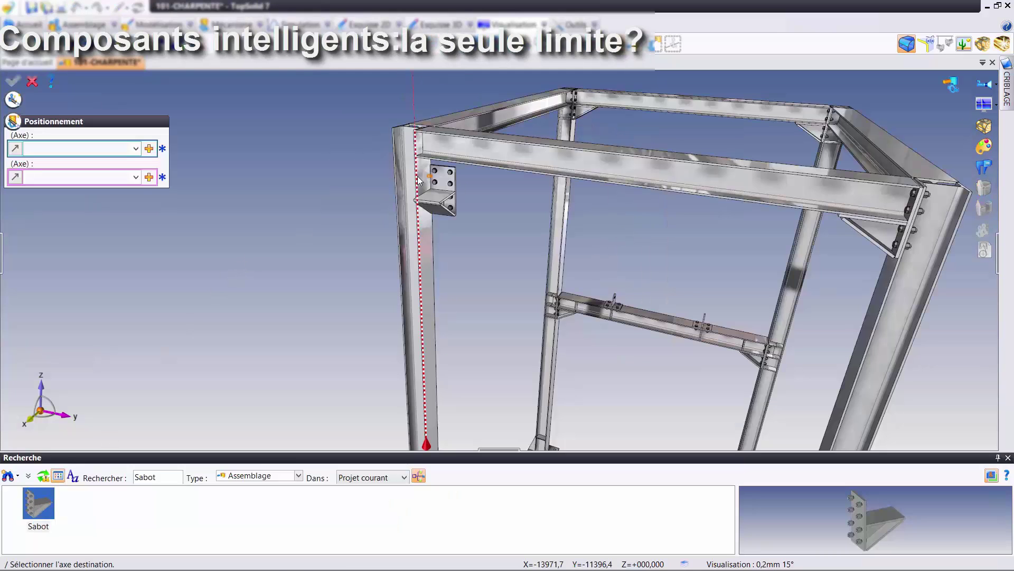
Step: Place the Sabot bracket on the frame using two positioning axes
left_click(418, 181)
left_click(454, 173)
right_click(454, 174)
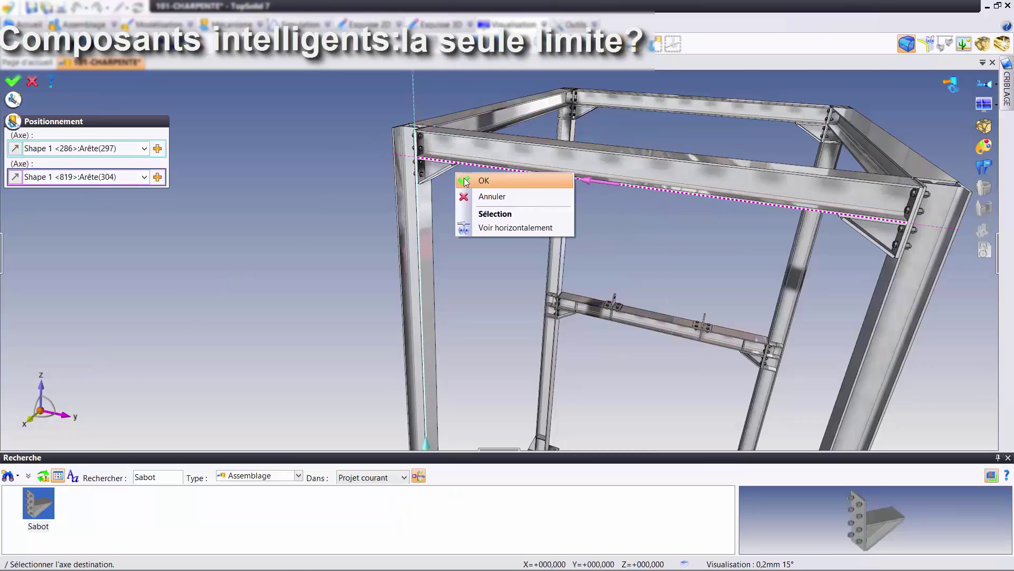
left_click(476, 181)
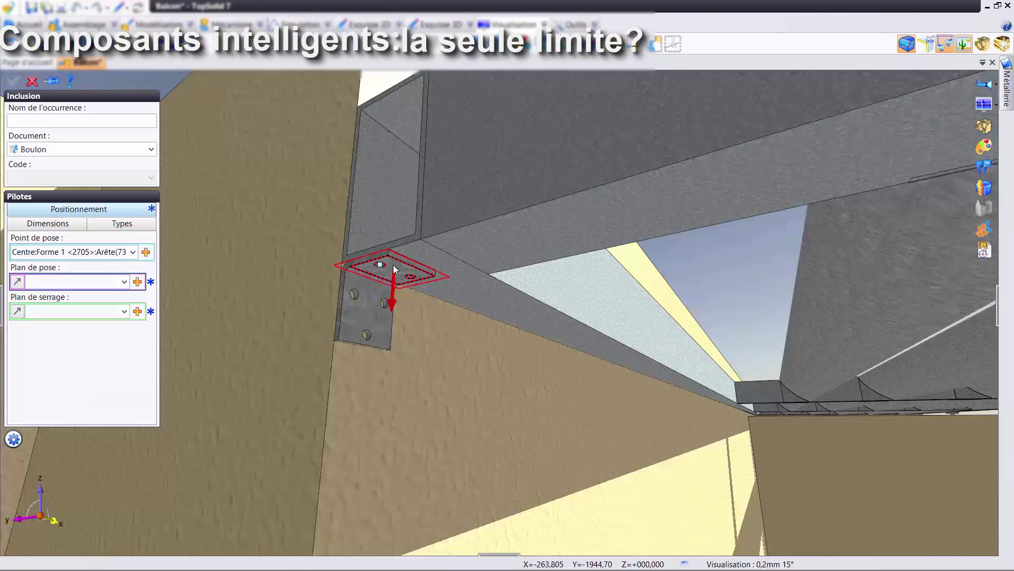
Step: Add an ISO 4017 bolt clamping the balcony faces
left_click(406, 238)
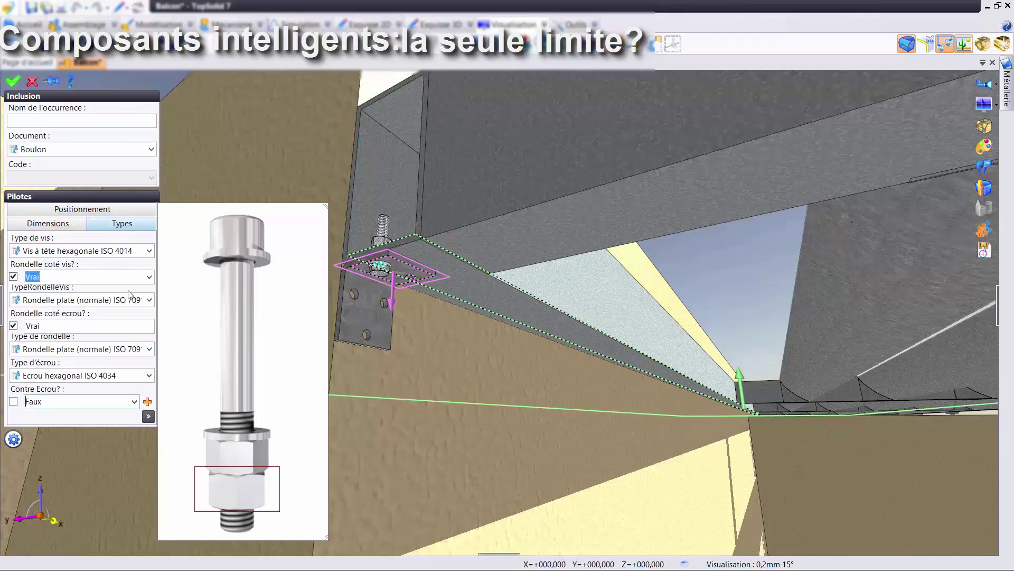
left_click(149, 251)
left_click(79, 235)
left_click(13, 81)
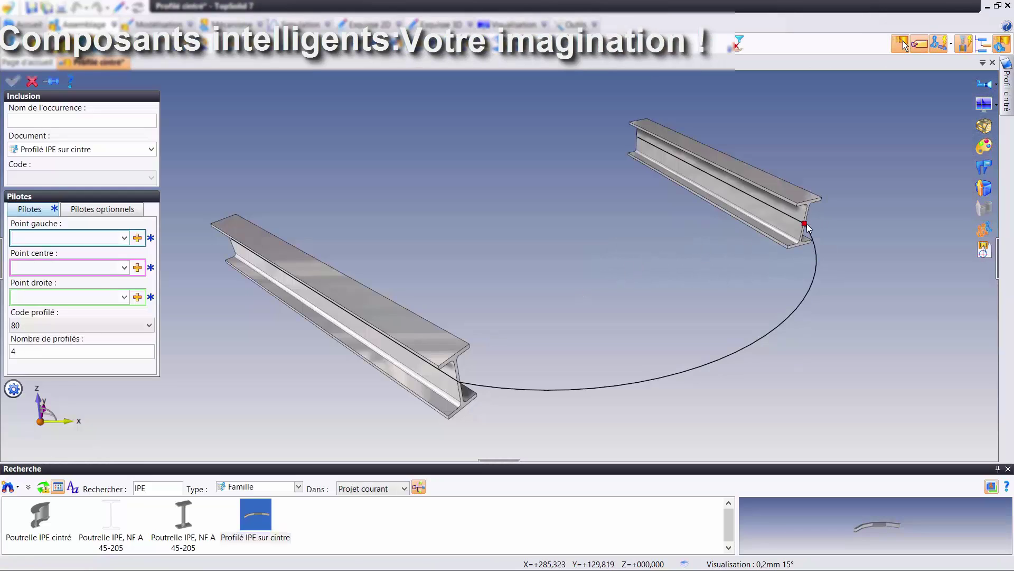
Step: Add the curved IPE profile between the beams and plane-cut both straight beams to fit it
left_click(810, 290)
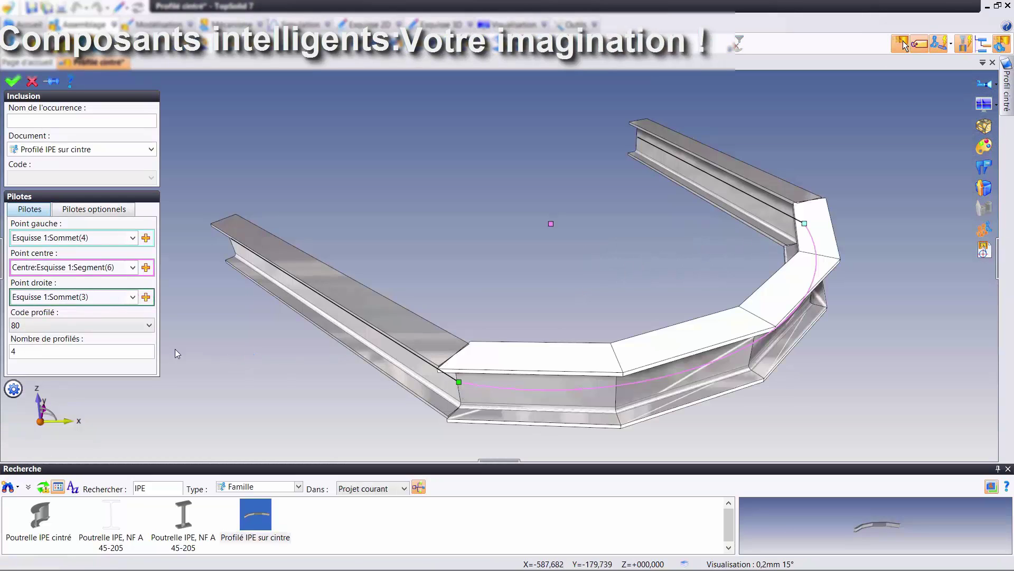
type("3")
left_click(94, 208)
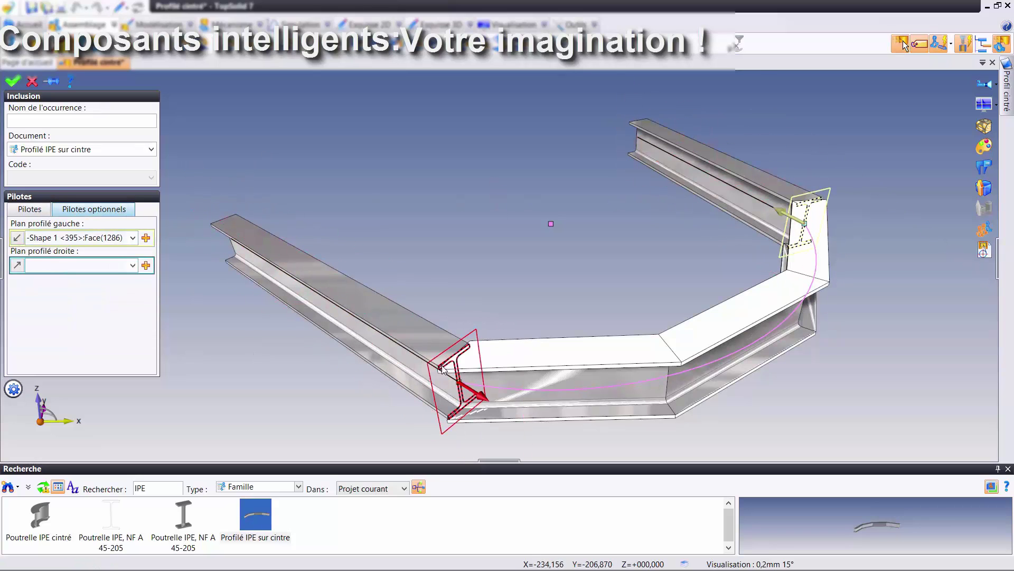
right_click(432, 338)
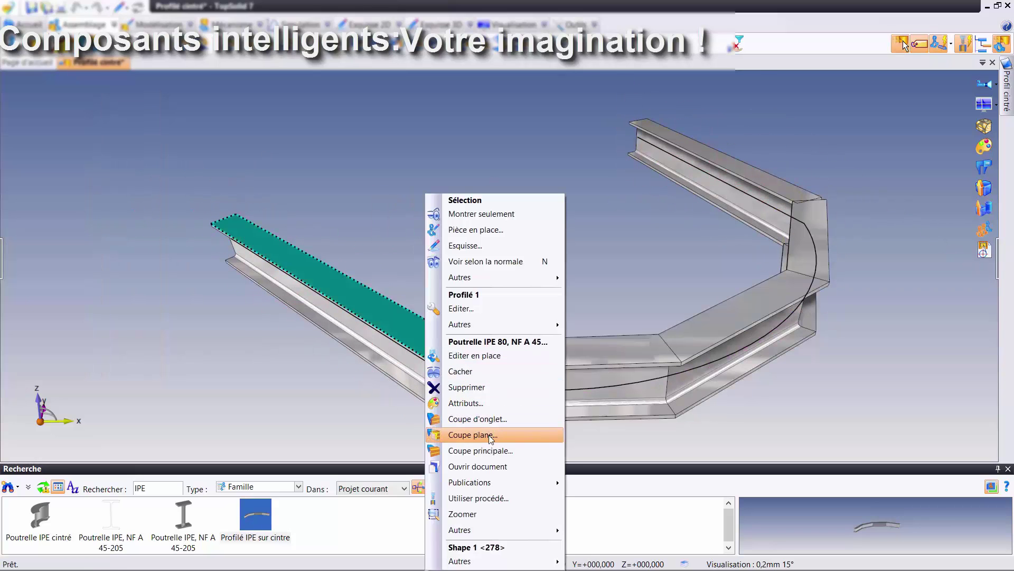
left_click(475, 434)
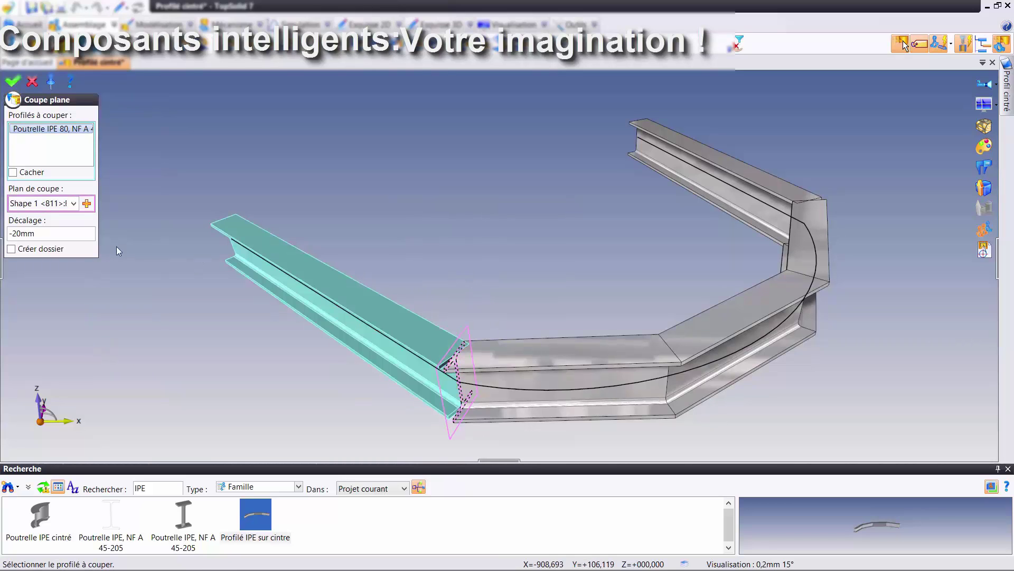
type("0")
key("Return")
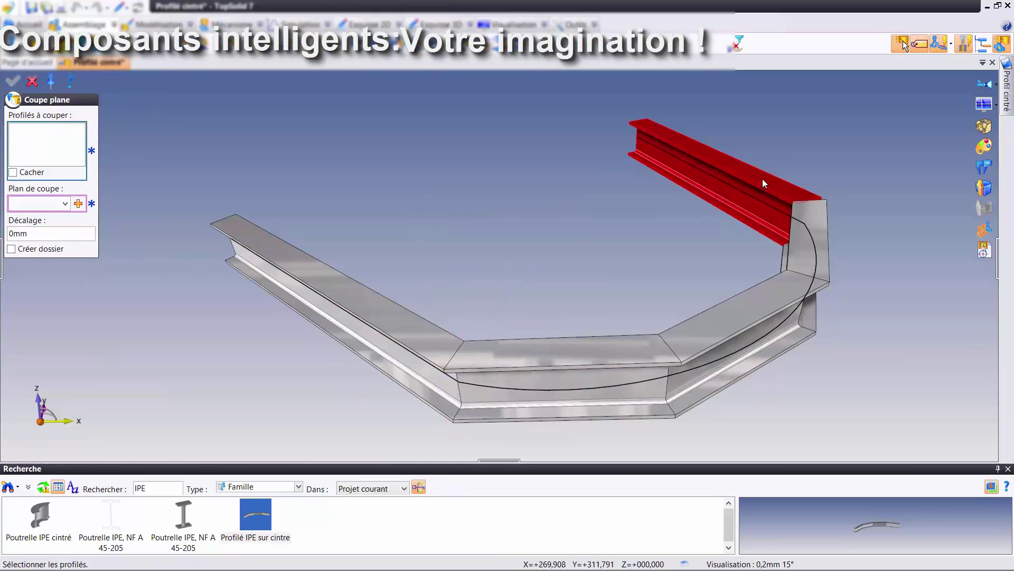
left_click(777, 184)
left_click(816, 206)
right_click(811, 156)
left_click(818, 160)
middle_click_drag(634, 244, 667, 364)
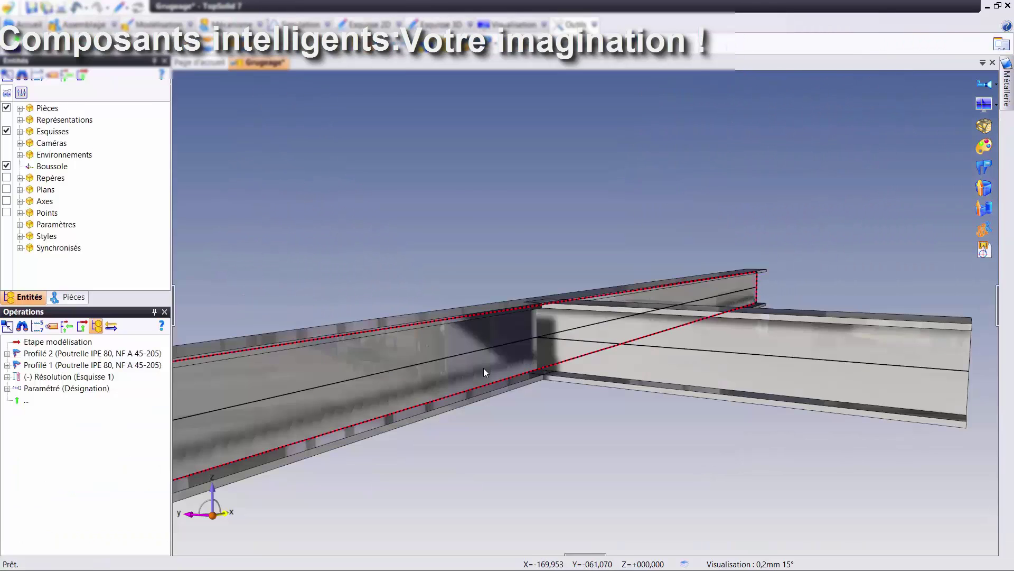
Step: Apply a 5mm-offset notch to the left beam
right_click(483, 368)
left_click(515, 486)
double_click(66, 352)
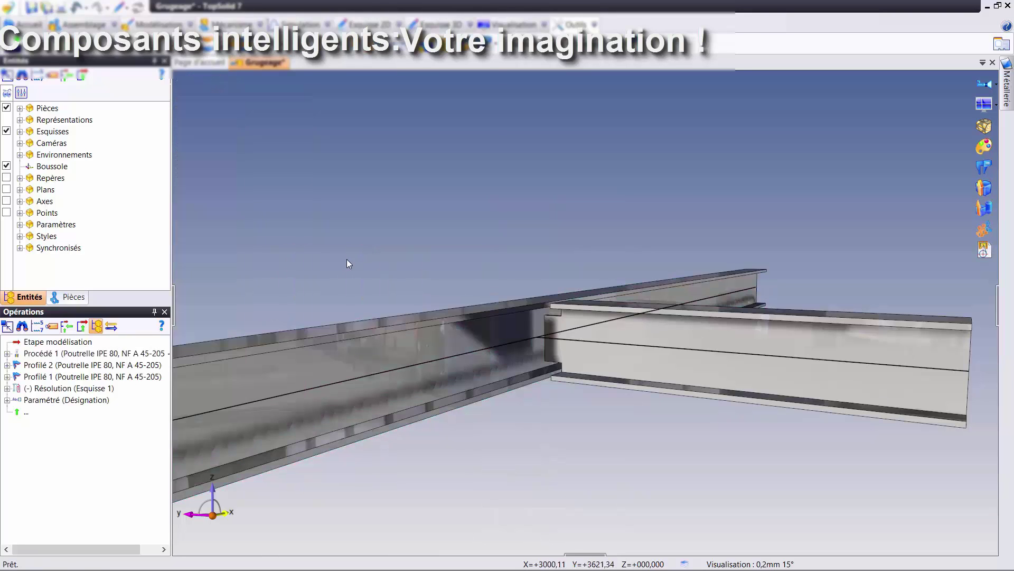
left_click(238, 415)
right_click(392, 267)
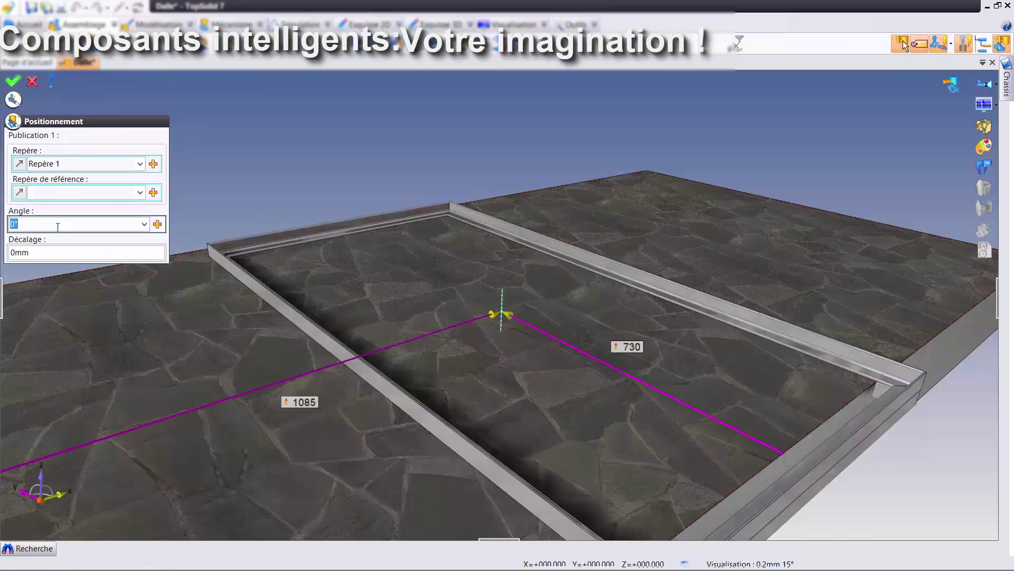
Step: Rotate the slab frame 90° and fill it with crossbars
type("90")
key("Return")
right_click(341, 166)
left_click(386, 175)
type("12")
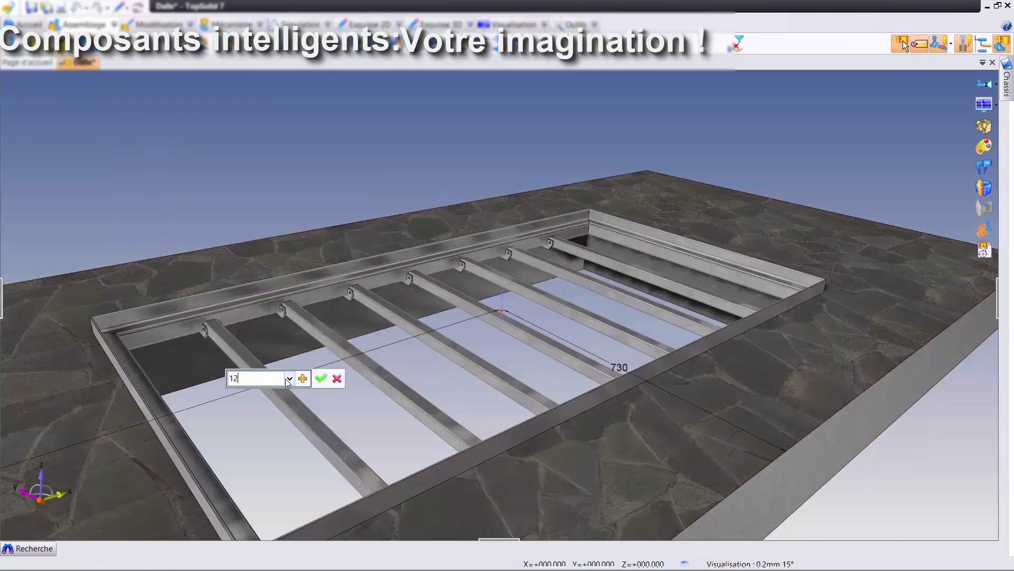
Step: Resize the slab frame to 1200 by 850
type("00")
key("Return")
type("850")
key("Return")
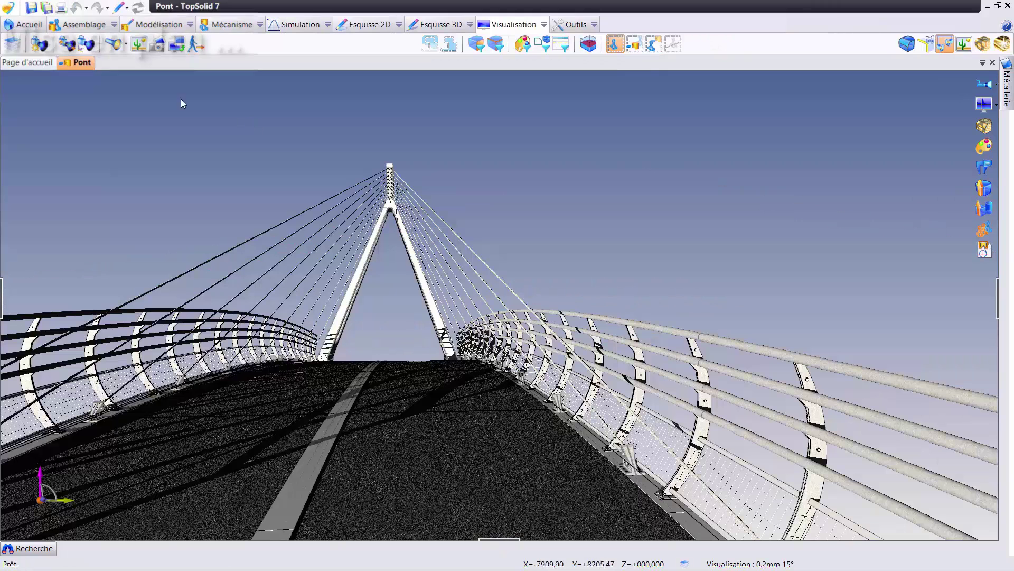
Step: Create a parts list for the bridge, save it, and generate the Poteau + platine drawing
right_click(79, 63)
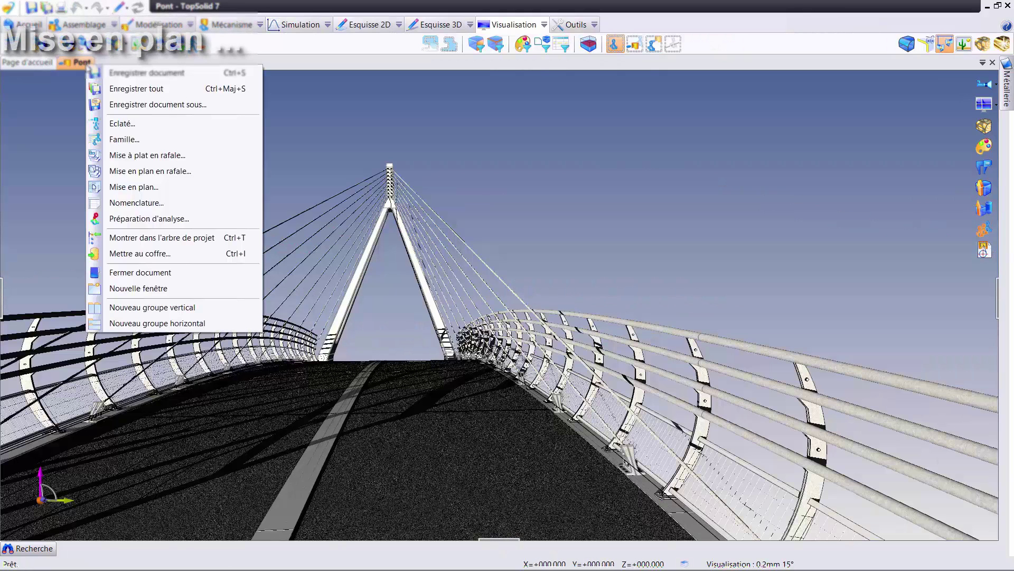
left_click(199, 203)
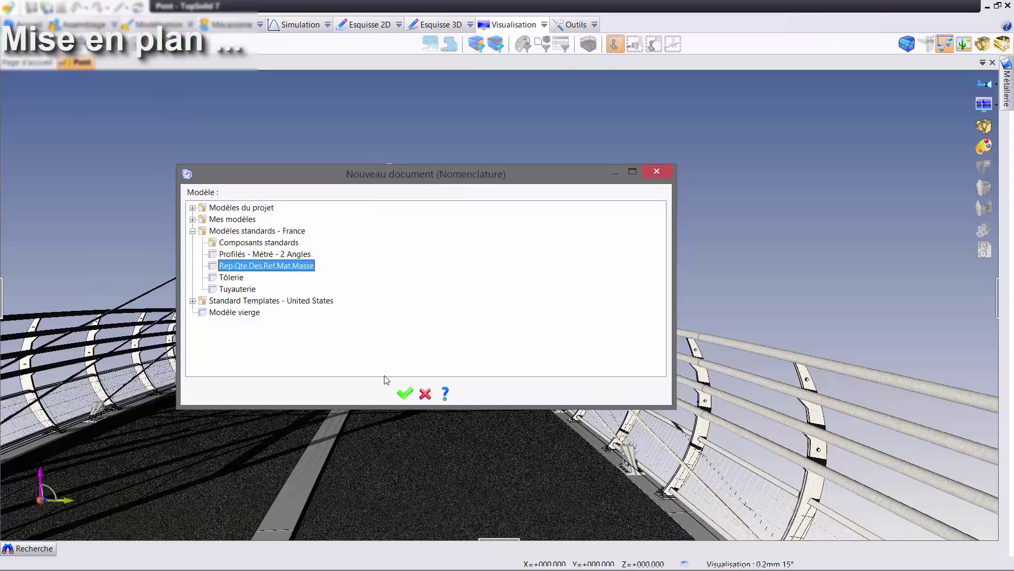
key("Return")
left_click(455, 313)
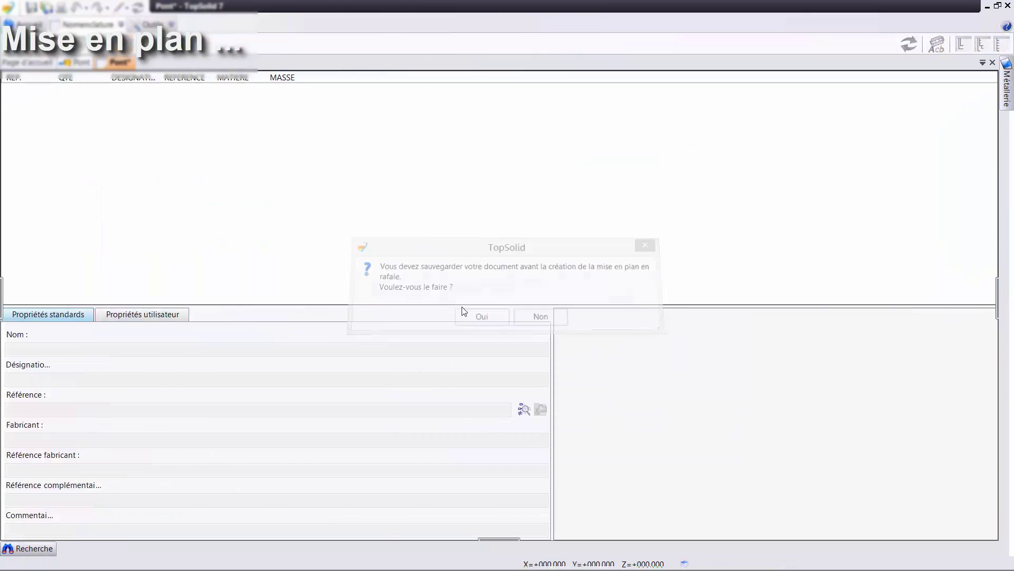
left_click(475, 520)
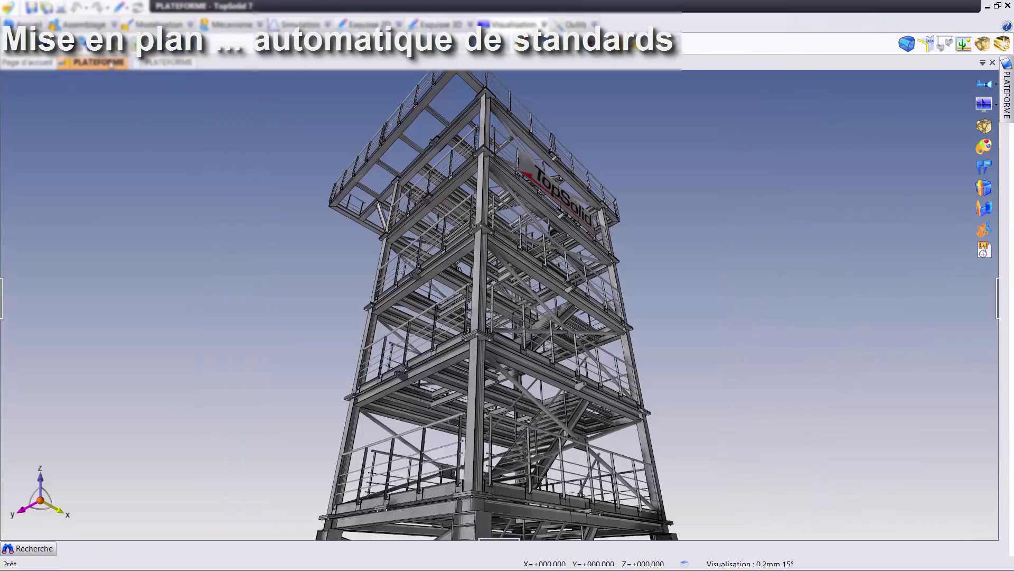
Step: Batch-draw PLATEFORME into PLATEFORME\Mises en plan and finish the JAMBE DE FORCE views
right_click(111, 63)
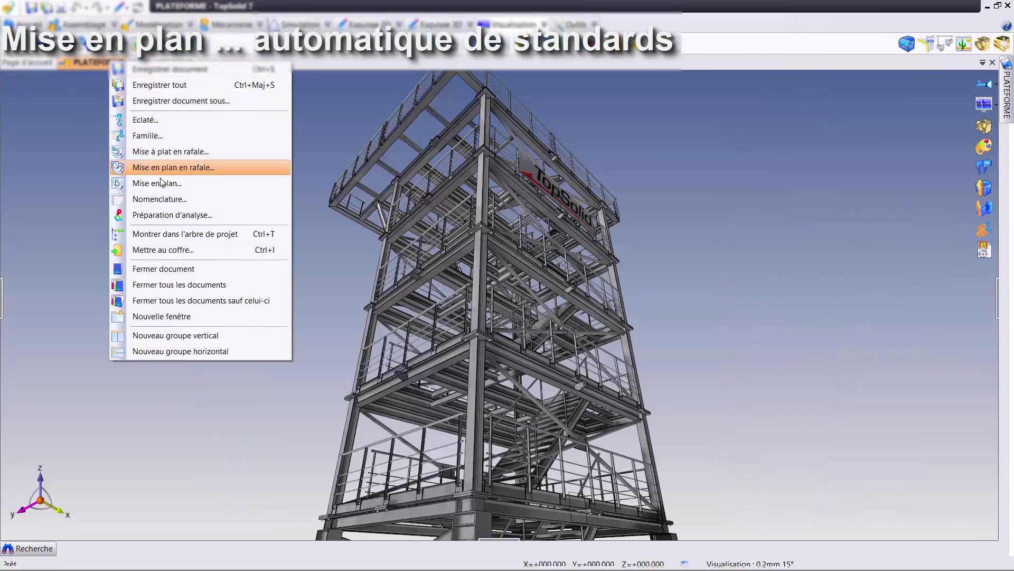
left_click(176, 168)
left_click(162, 374)
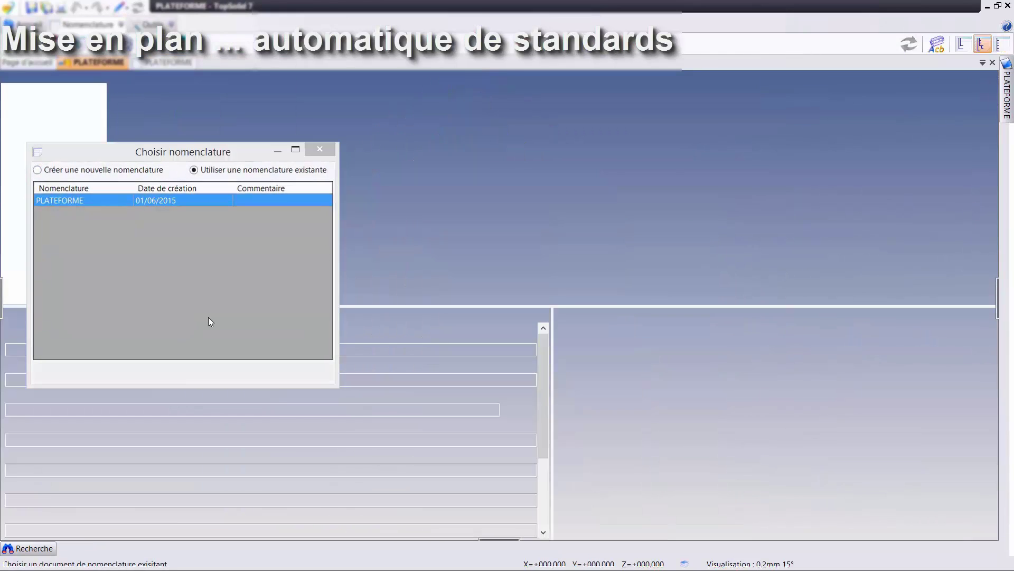
left_click(471, 423)
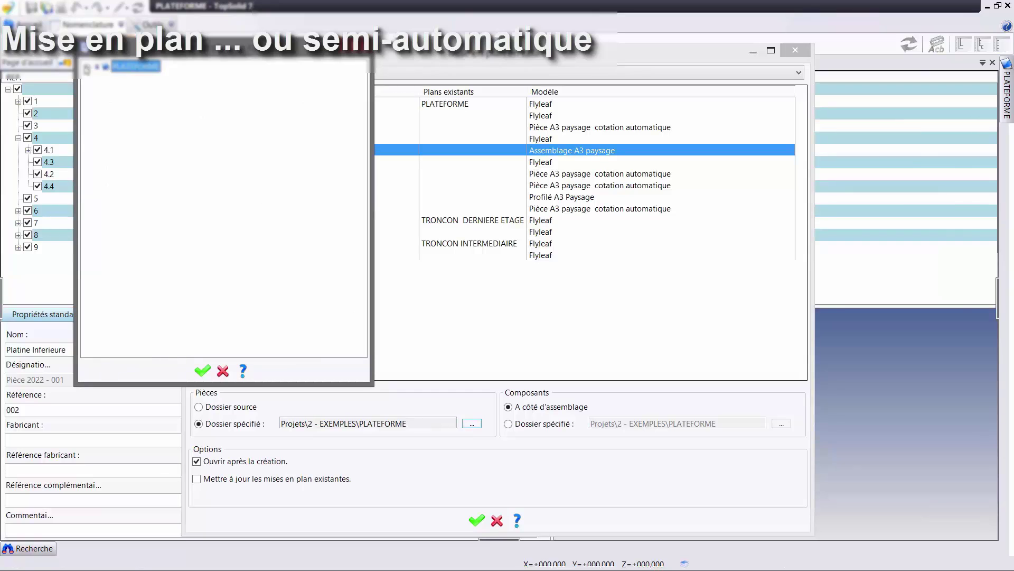
left_click(87, 68)
left_click(202, 371)
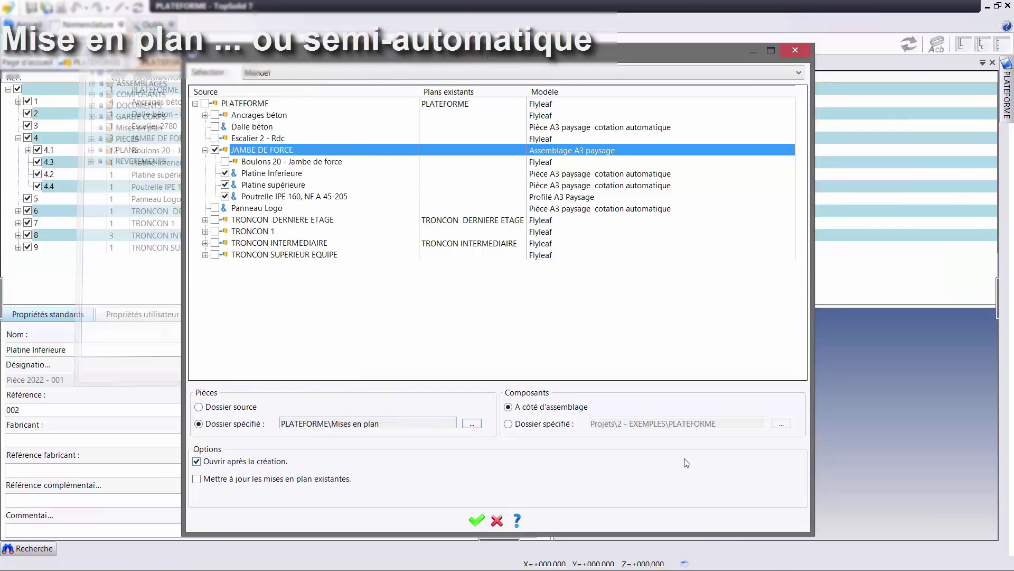
left_click(478, 523)
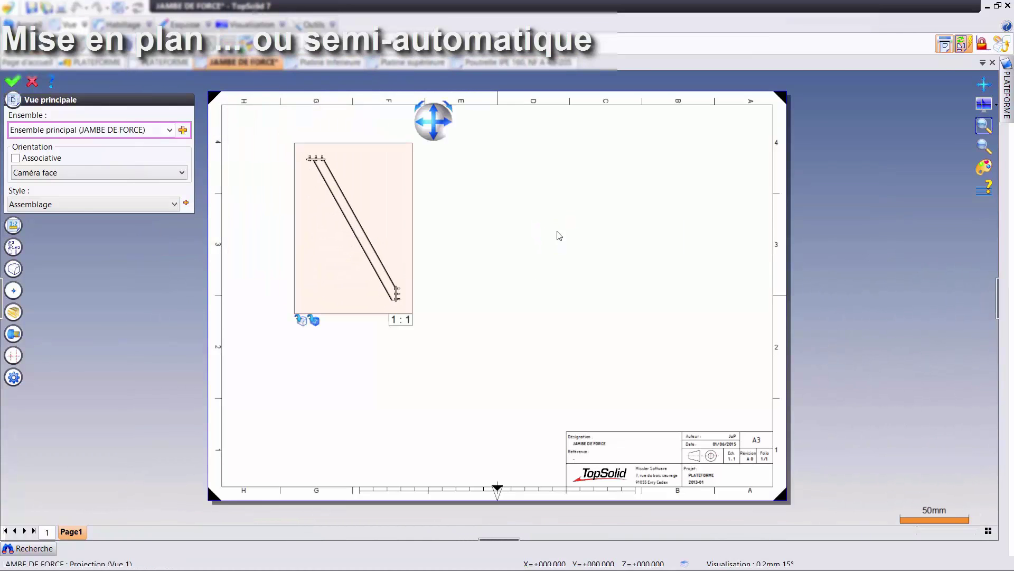
left_click(563, 228)
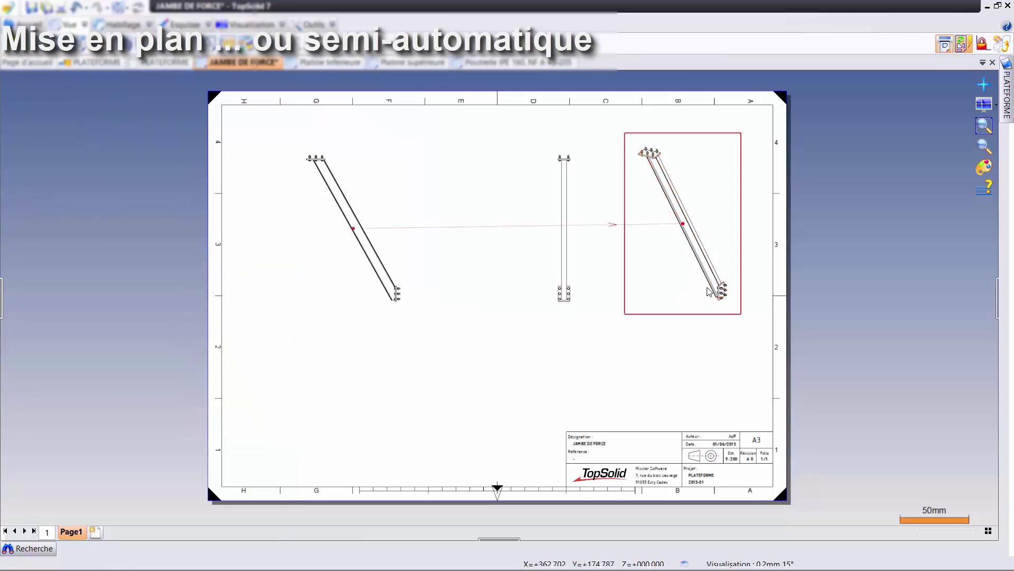
Step: Create a blank Liasse de plans containing the JAMBE DE FORCE drawing and open its paper formats
right_click(842, 183)
left_click(872, 208)
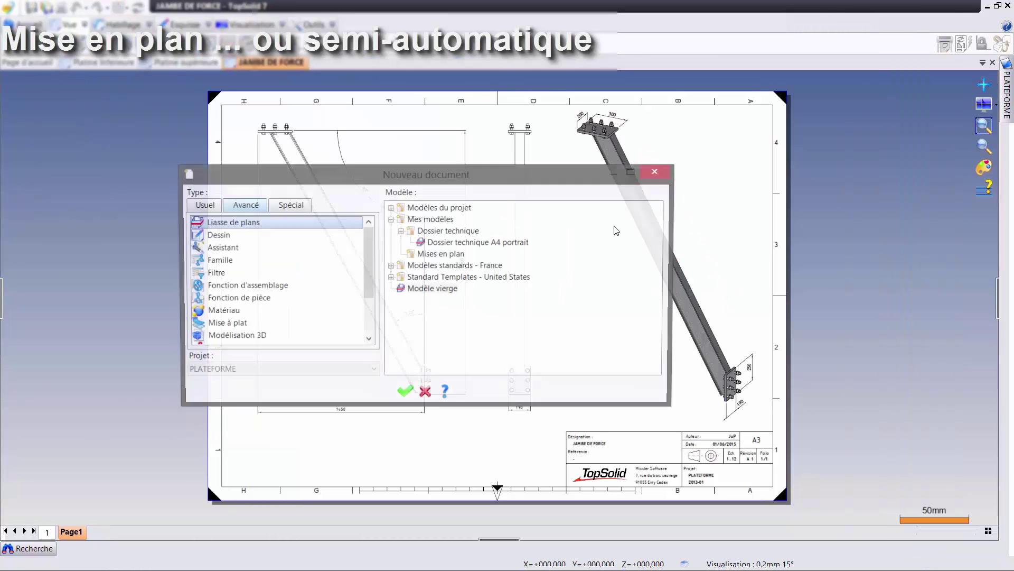
double_click(431, 287)
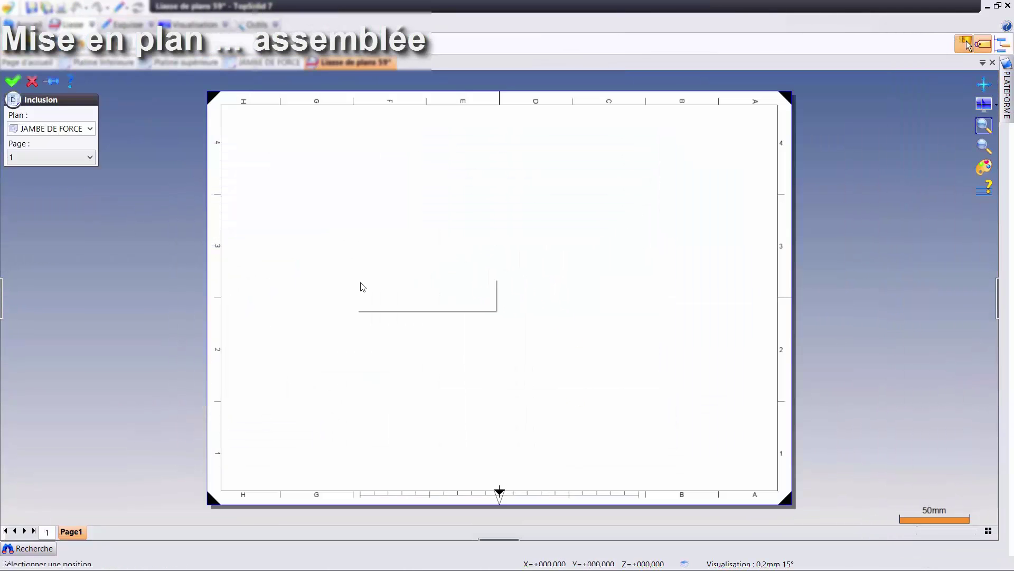
left_click(362, 286)
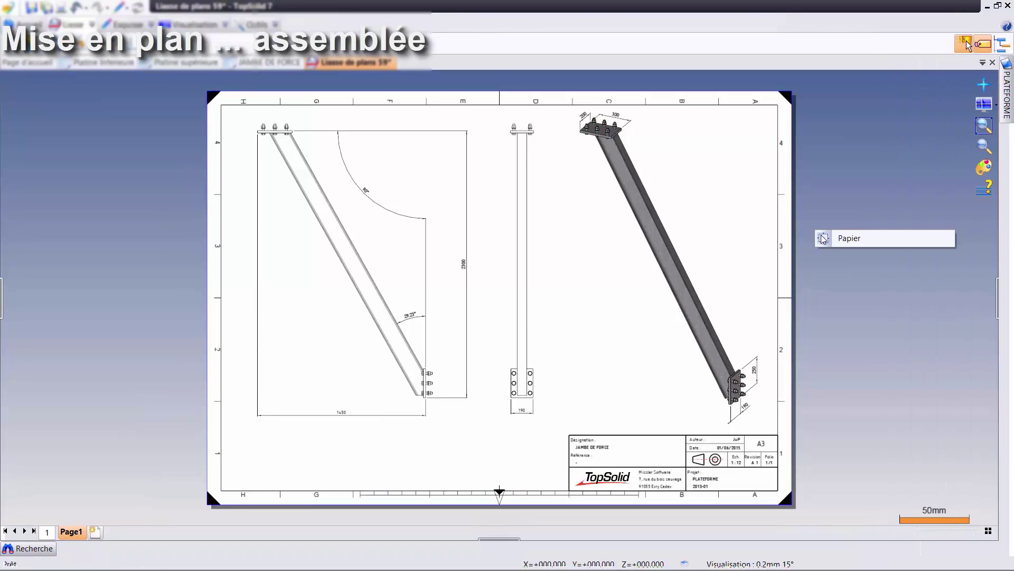
left_click(824, 238)
left_click(56, 128)
Step: Set A2 portrait paper and include Platine Inferieure above the JAMBE DE FORCE drawing
left_click(32, 205)
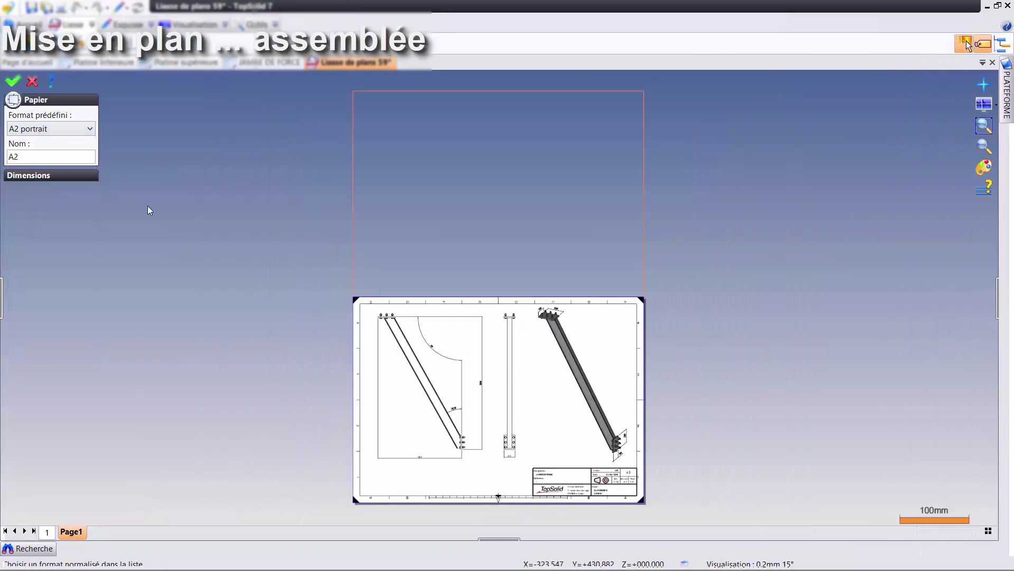
key("Return")
left_click(968, 45)
left_click(90, 128)
left_click(42, 143)
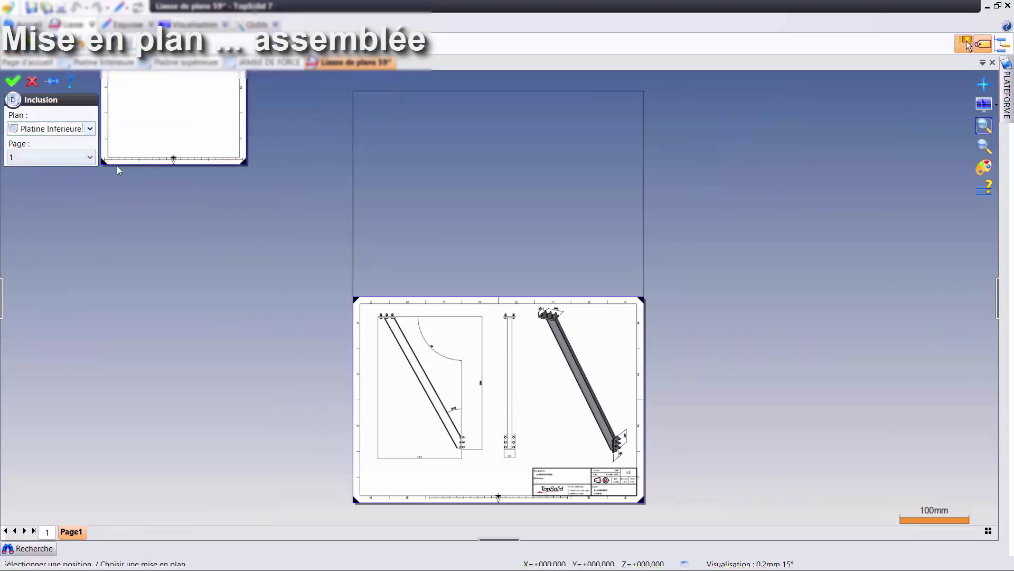
right_click(178, 198)
left_click(209, 197)
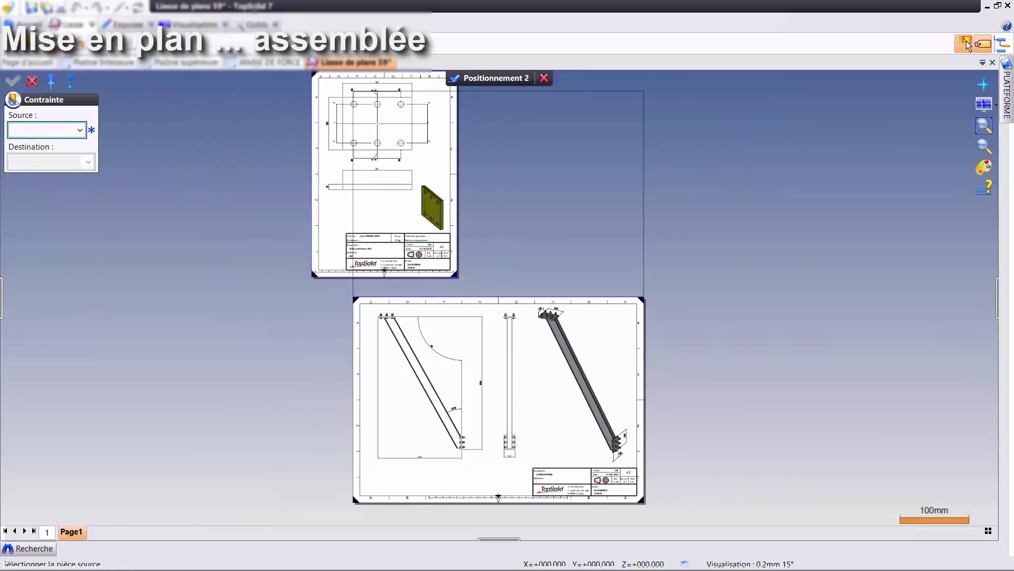
left_click(311, 276)
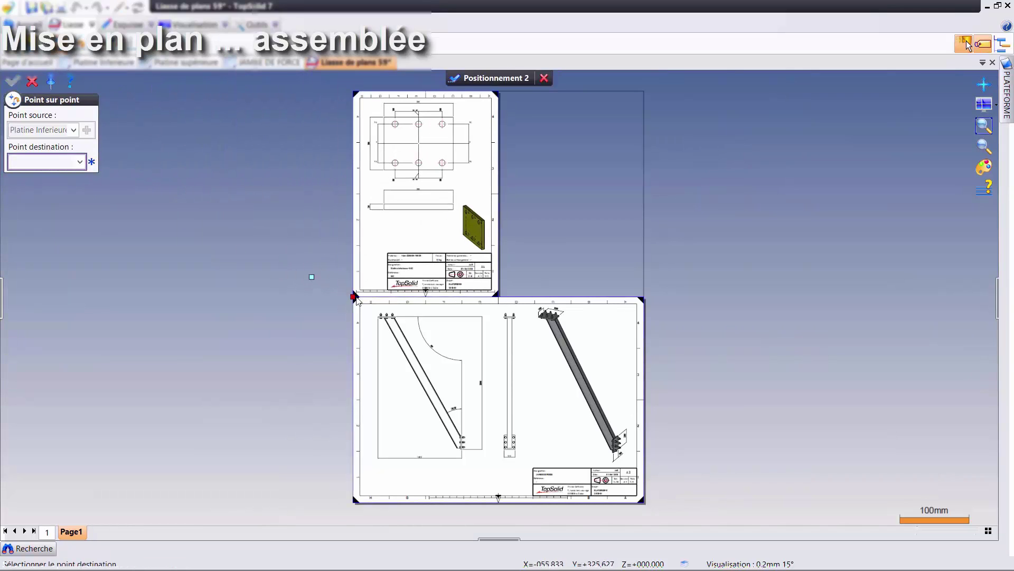
left_click(474, 79)
Step: Include the Platine supérieure drawing to its right, anchored at its bottom-left corner
left_click(90, 129)
left_click(42, 165)
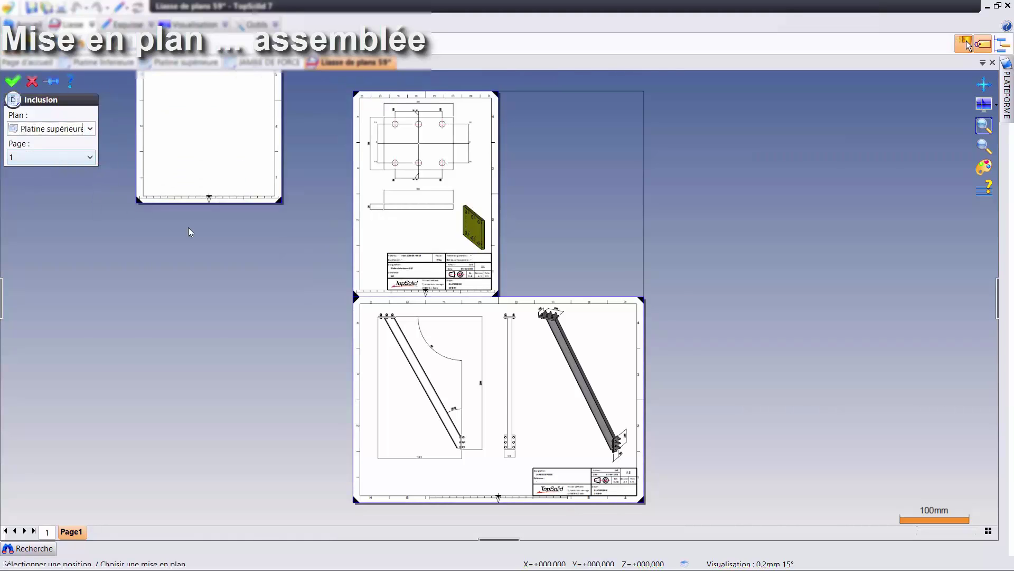
left_click(539, 281)
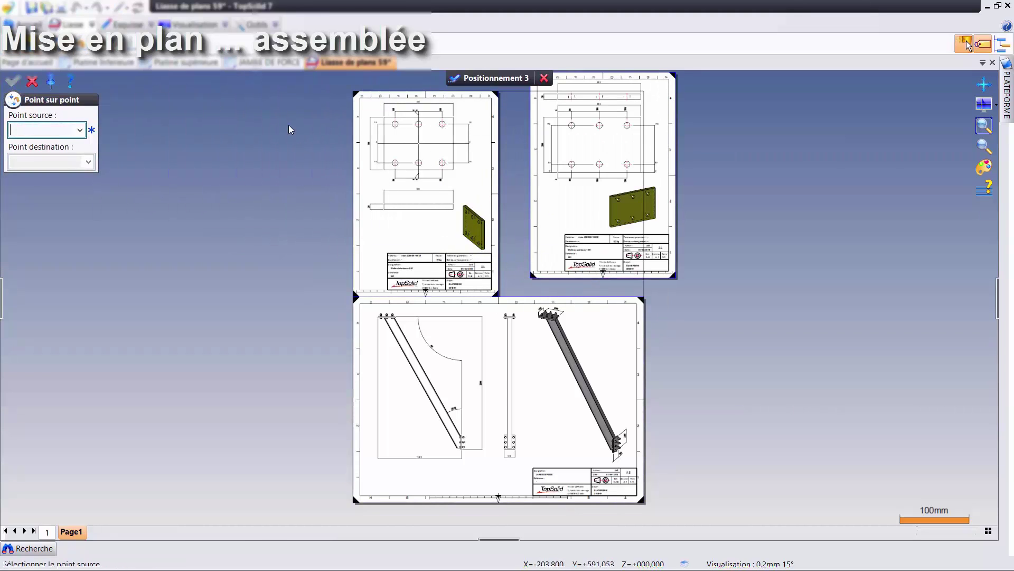
left_click(531, 279)
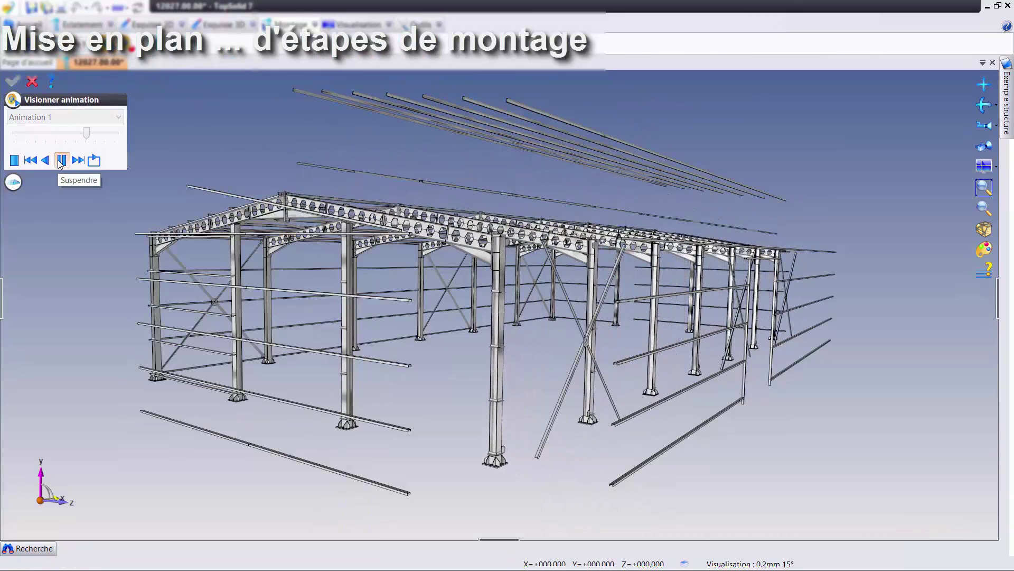
Step: Stop the animation and create a drawing from the Notice de montage A4 portrait template
left_click(34, 81)
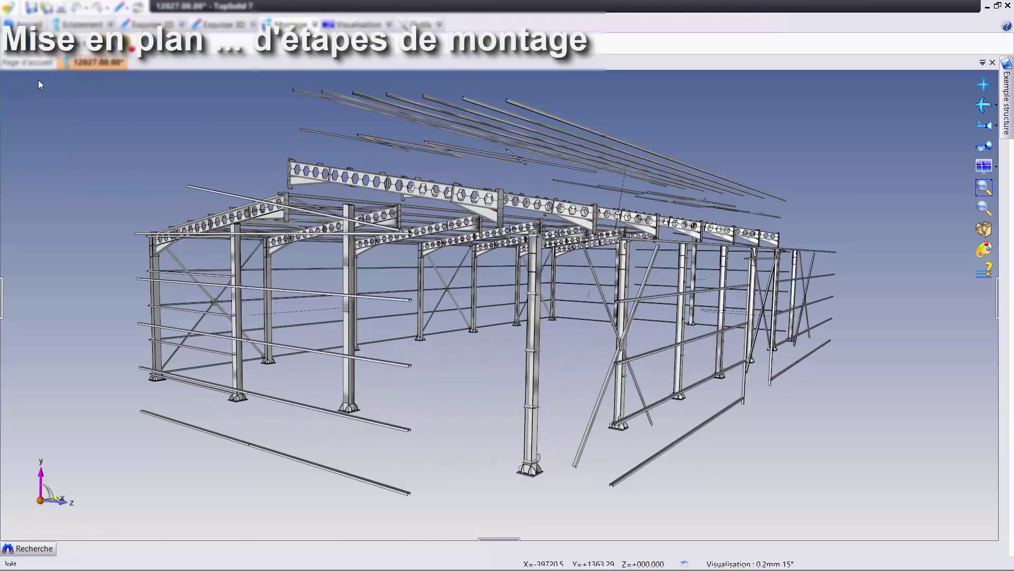
right_click(84, 63)
left_click(147, 155)
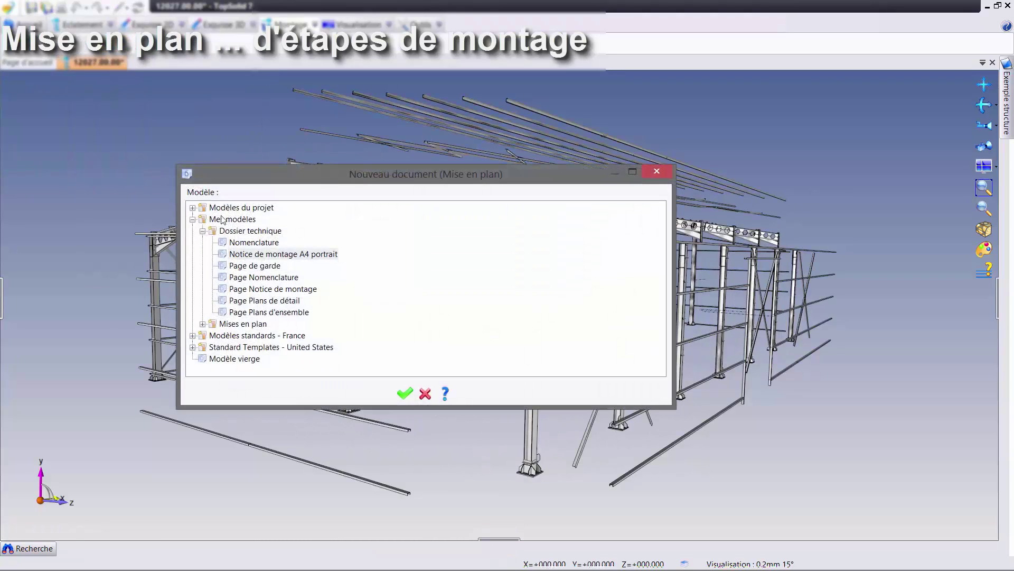
double_click(257, 253)
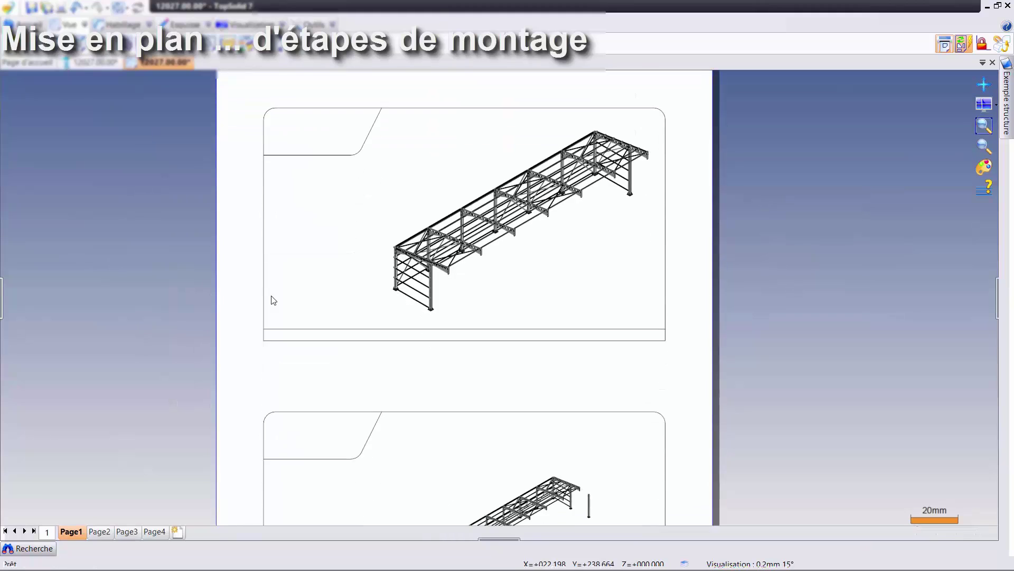
Step: Browse instruction pages 2 and 3 to review the later assembly steps
left_click(100, 532)
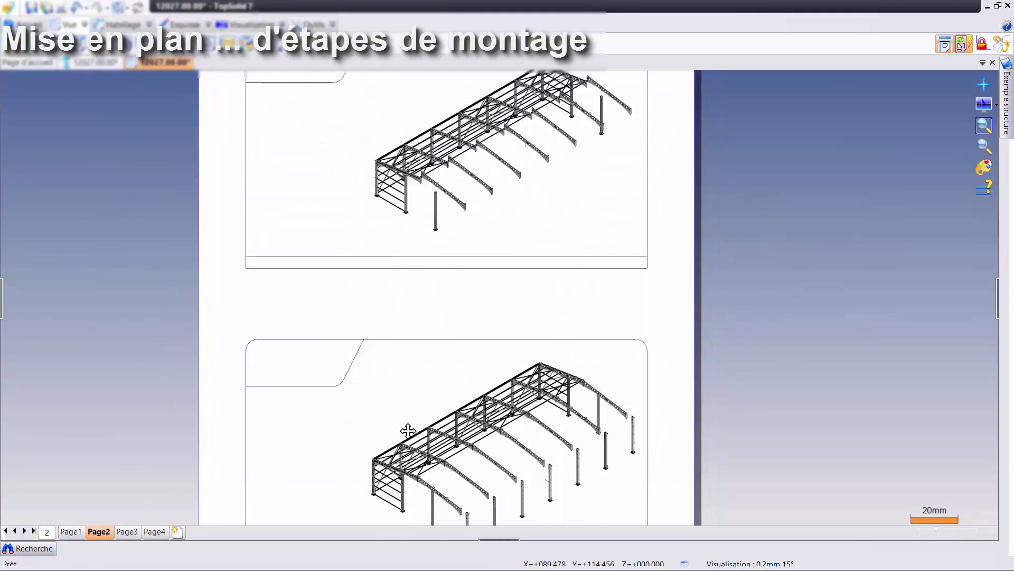
left_click(127, 531)
middle_click_drag(355, 407, 367, 259)
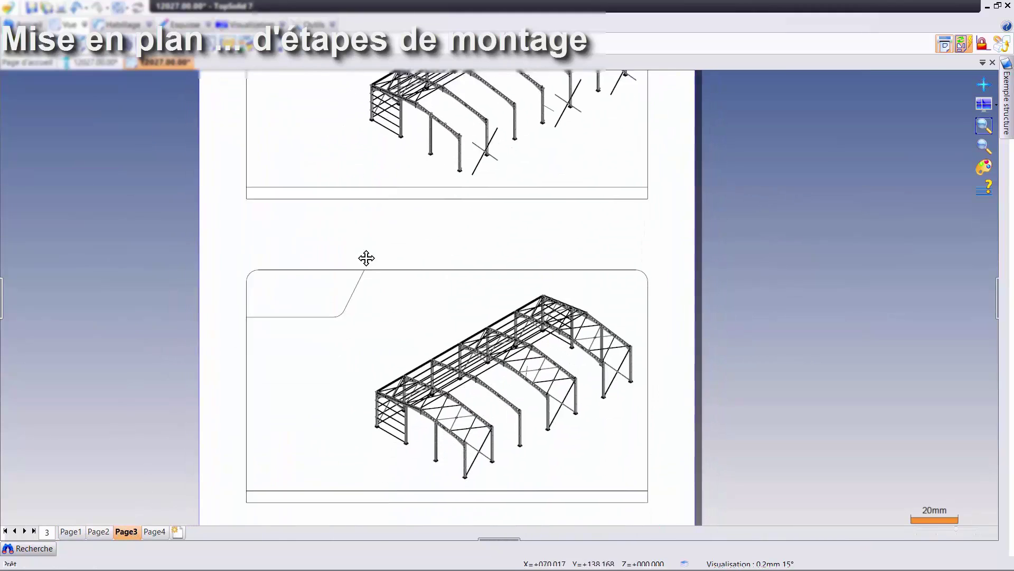
middle_click_drag(354, 306, 332, 368)
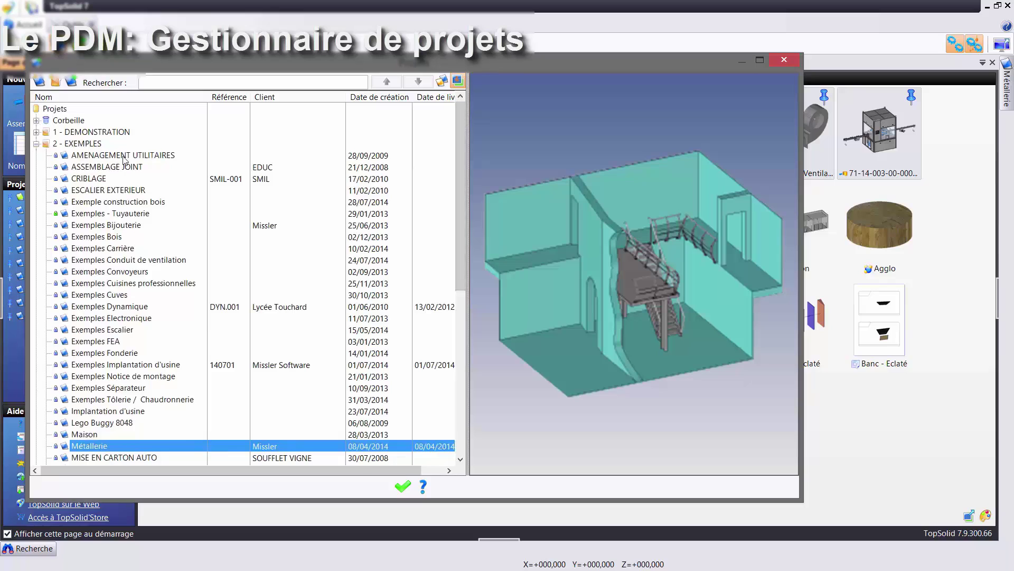
Step: Preview the ESCALIER EXTERIEUR and Métallerie projects and sort projects by delivery date
left_click(95, 178)
left_click(94, 445)
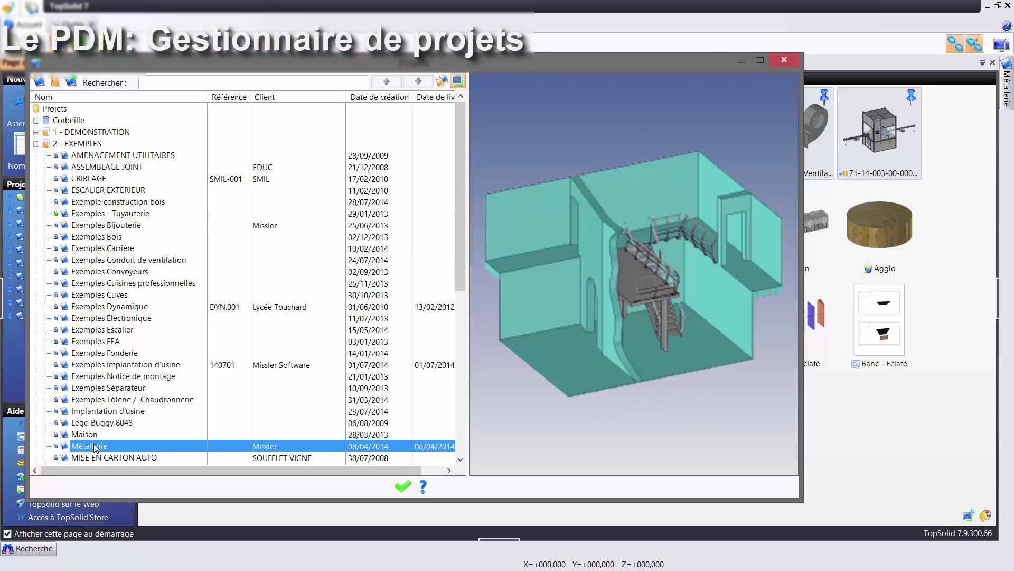
mouse_move(570, 325)
middle_mouse_down()
mouse_move(558, 338)
mouse_move(612, 325)
middle_mouse_up()
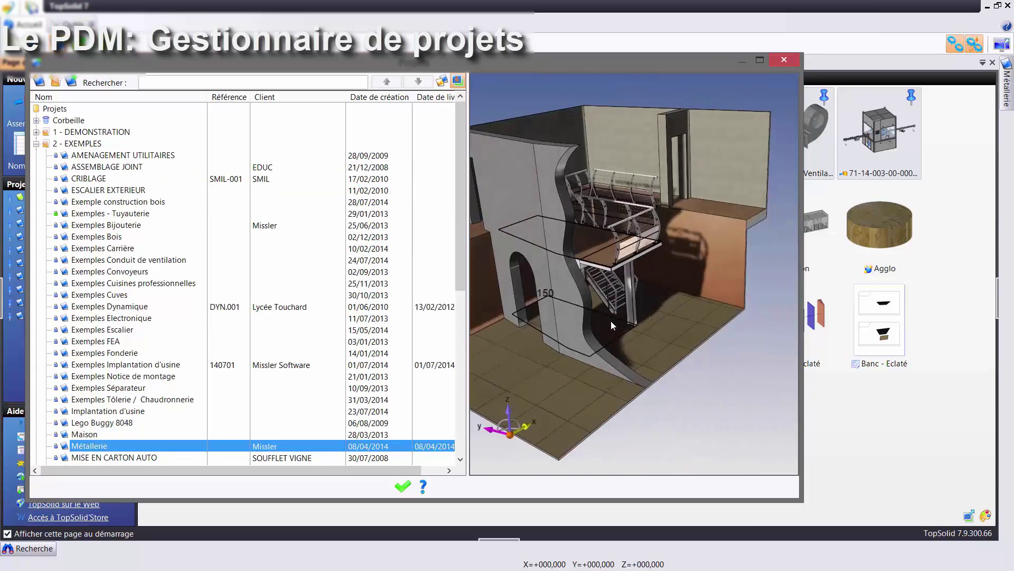
left_click(433, 97)
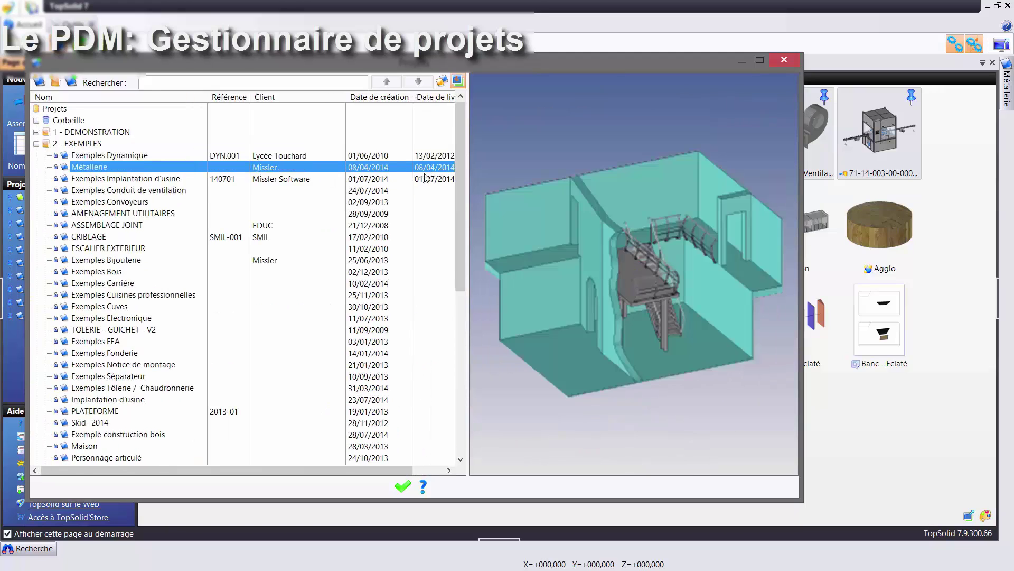
left_click(415, 179)
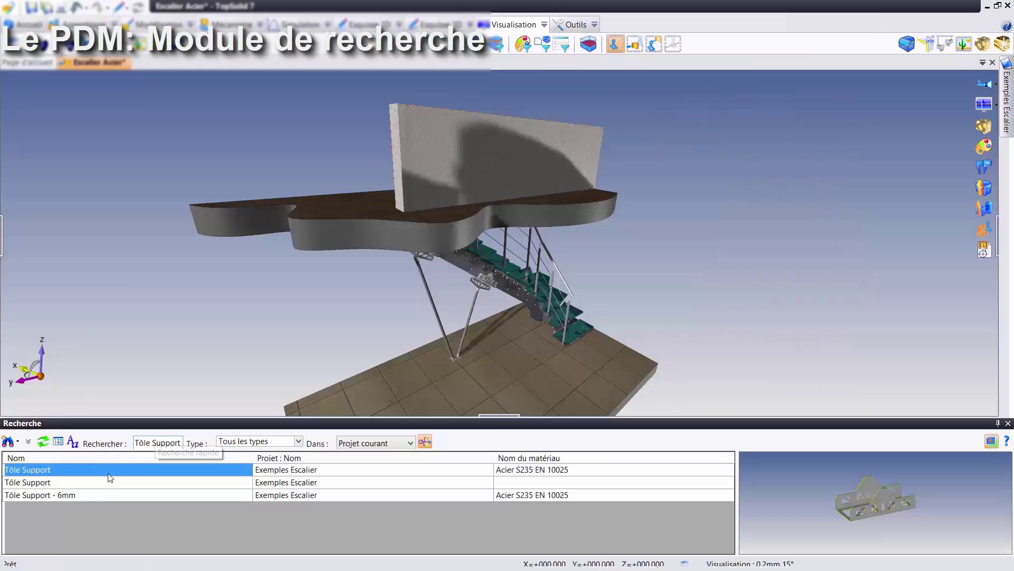
Step: Open the Tôle Support part and its Tôle Support - 6mm flat pattern
left_click(84, 481)
double_click(66, 482)
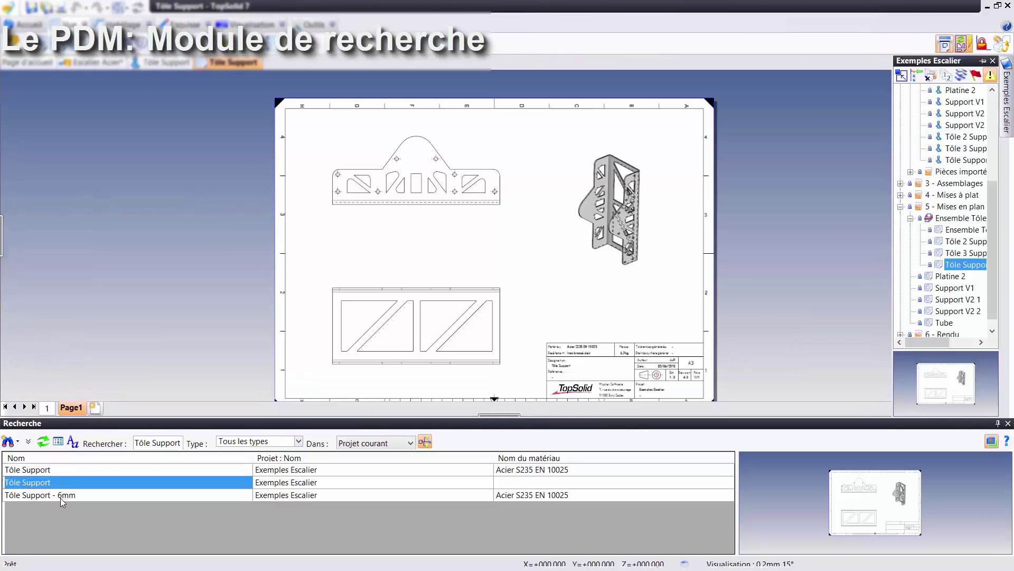
double_click(61, 497)
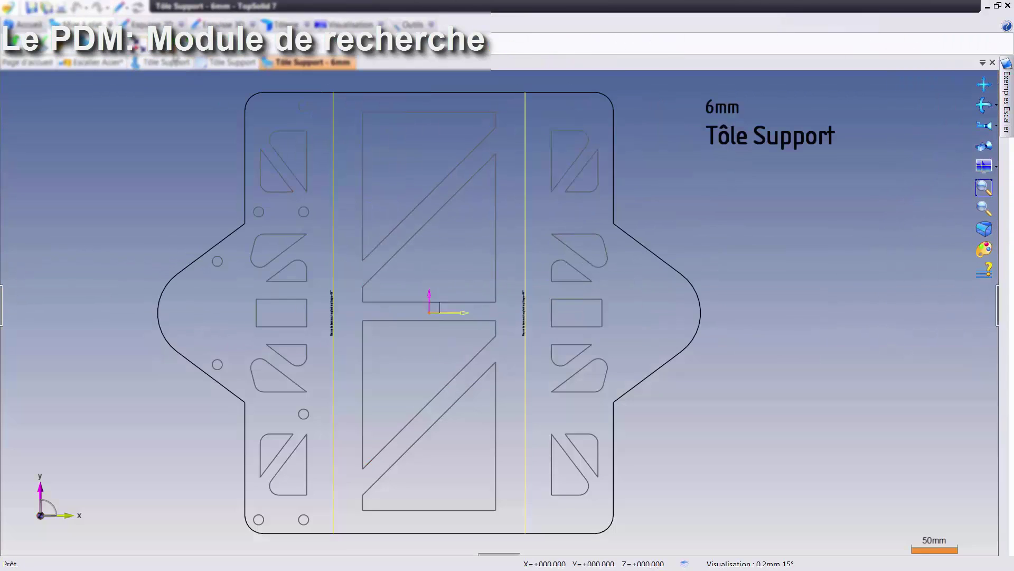
left_click(166, 62)
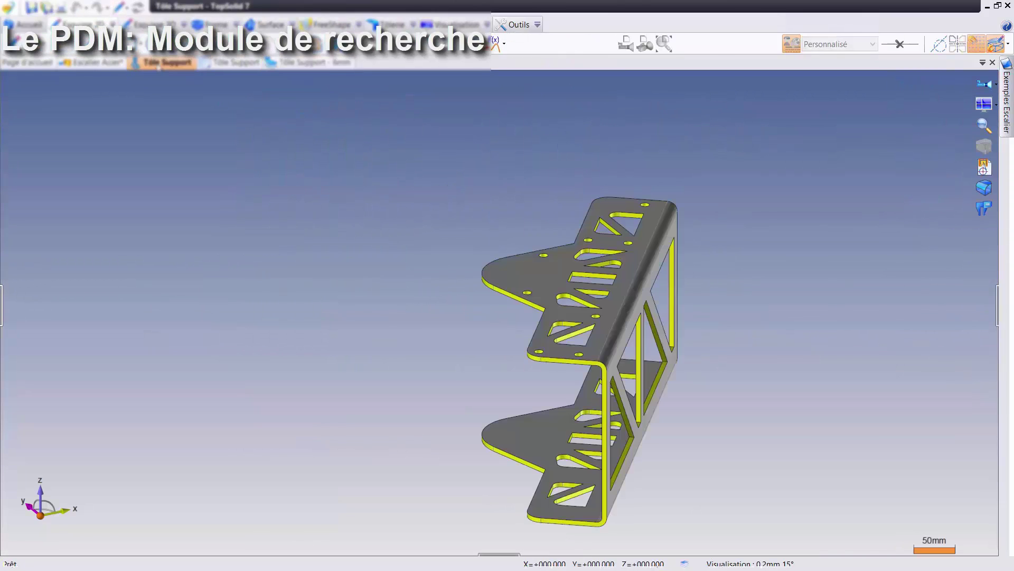
Step: List the documents where Tôle Support is used (Cas d'emplois)
right_click(157, 62)
left_click(376, 207)
right_click(956, 188)
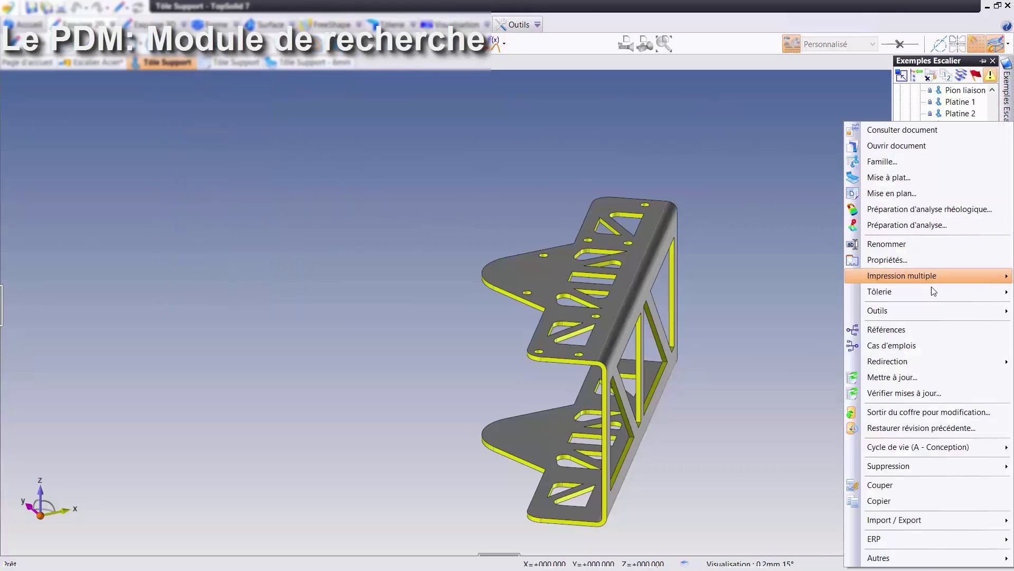
left_click(915, 346)
left_click_drag(139, 426, 139, 394)
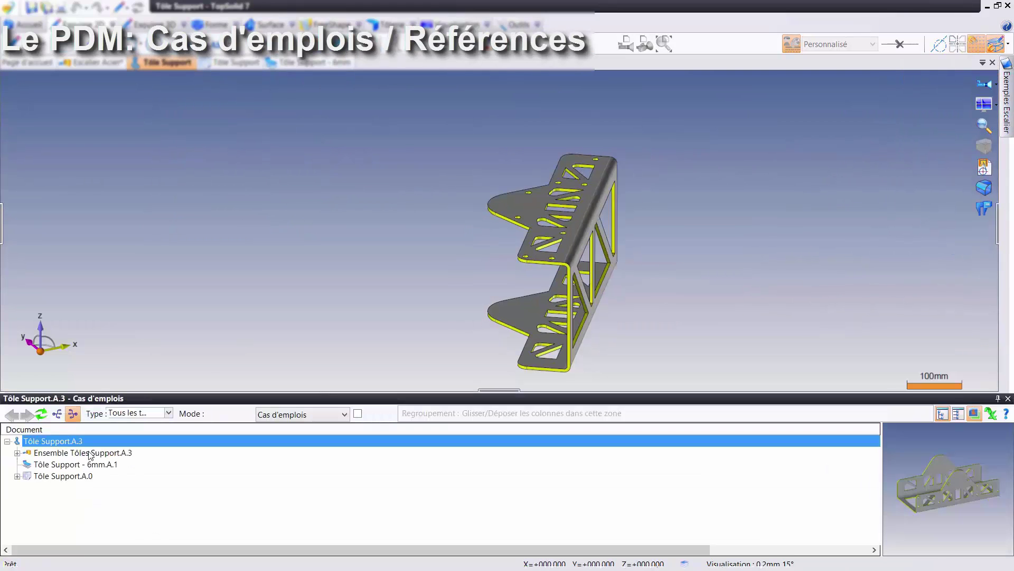
Step: Open Ensemble Tôles Support.A.3, its drawings and 3D assembly, viewed isometrically
left_click(81, 464)
double_click(83, 472)
double_click(63, 499)
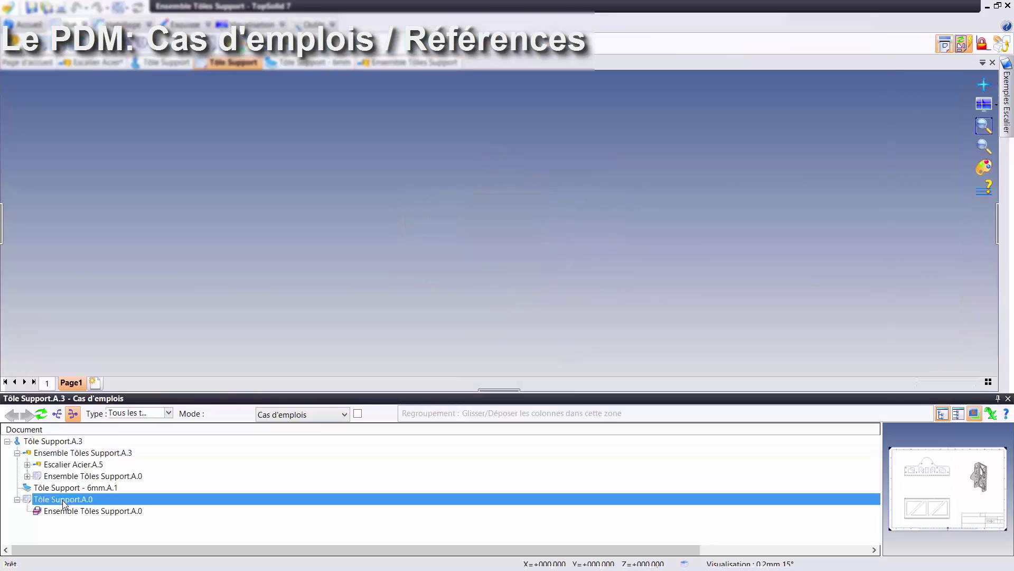
double_click(92, 510)
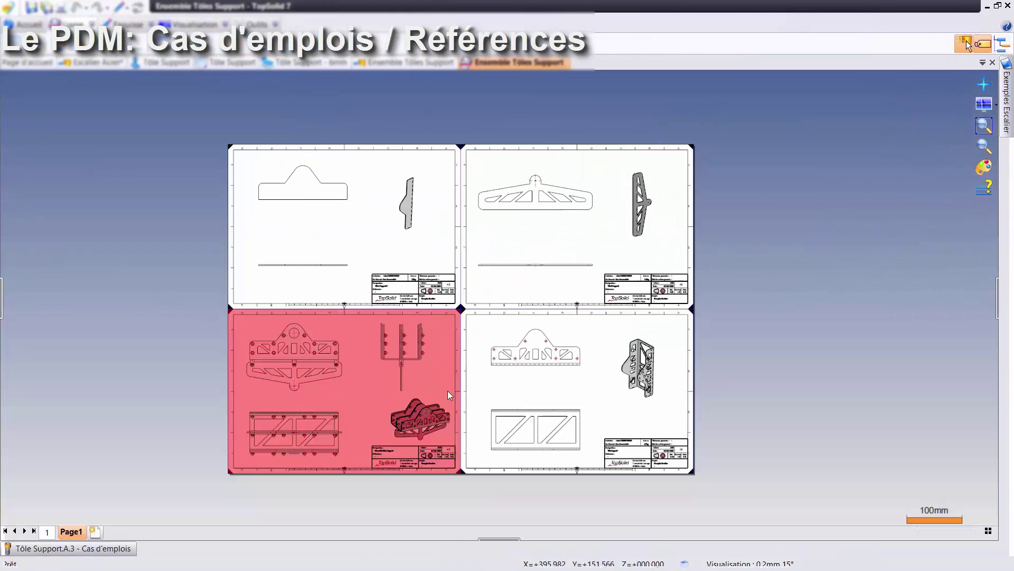
double_click(448, 391)
middle_click_drag(402, 254, 349, 185)
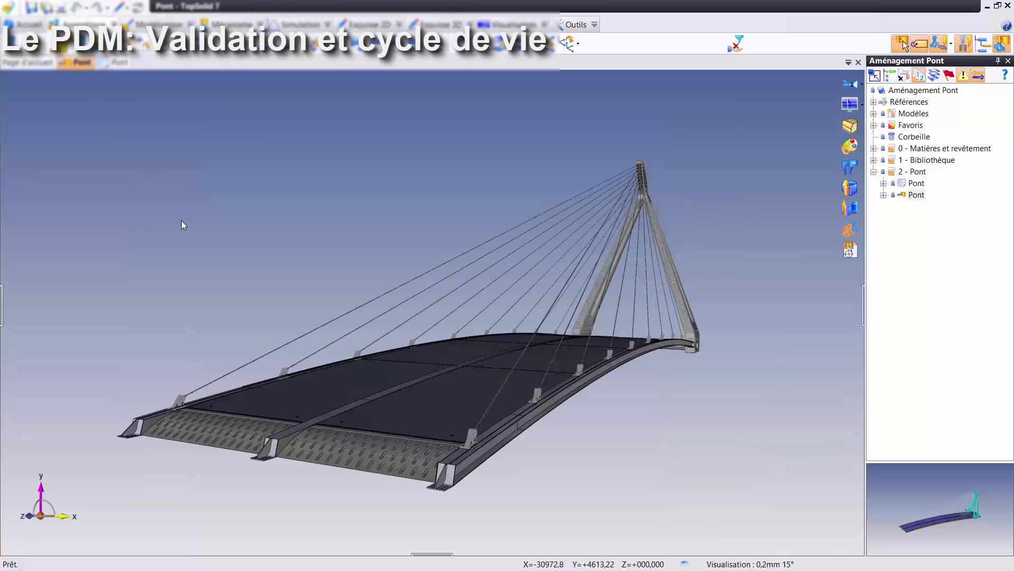
Step: Validate Pont and its components as major revision A
right_click(911, 183)
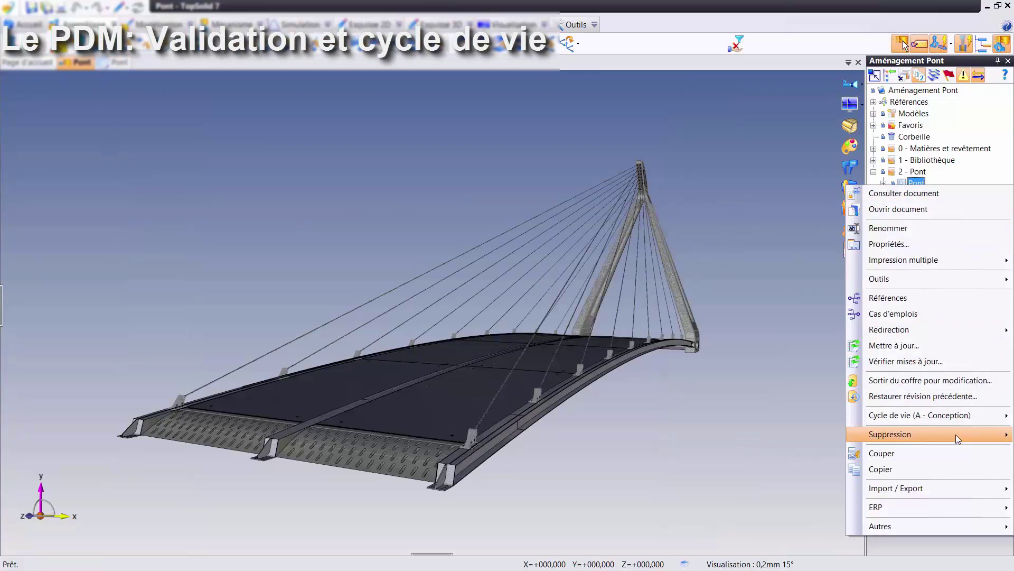
left_click(807, 416)
type("Validation Pont")
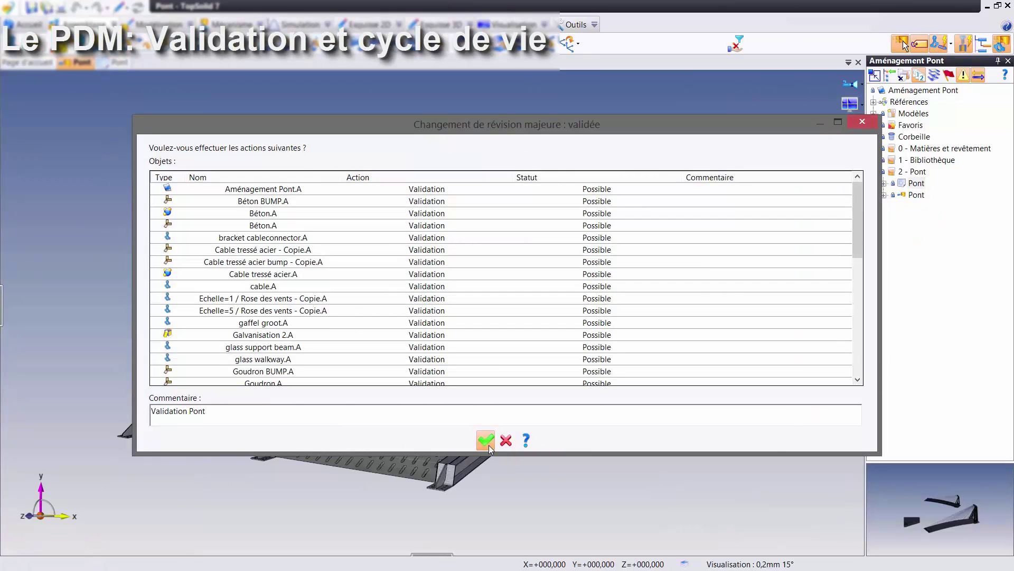
left_click(489, 447)
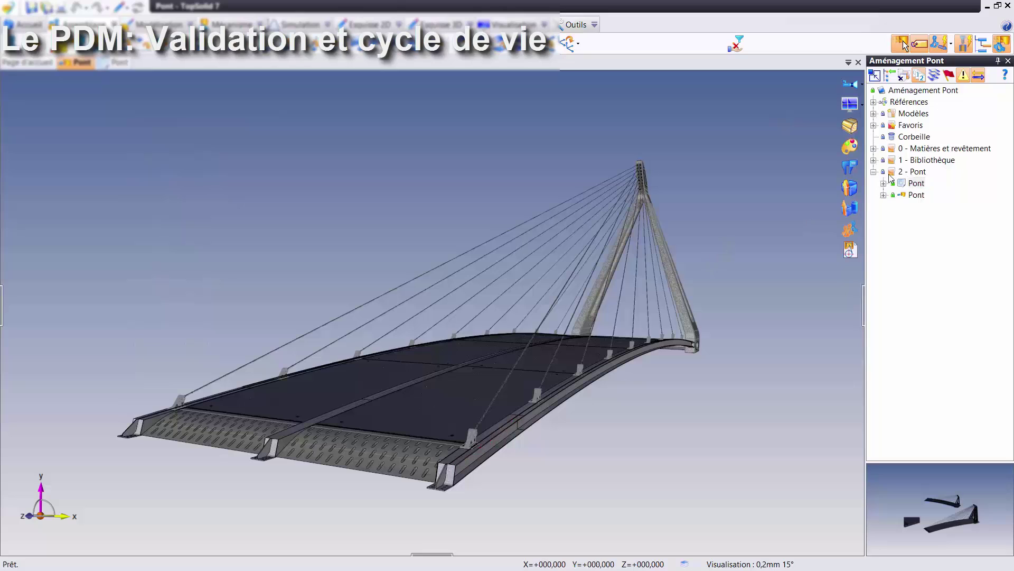
Step: Add a Garde-Corps railing along the bridge edge with 60mm end offsets
left_click(428, 554)
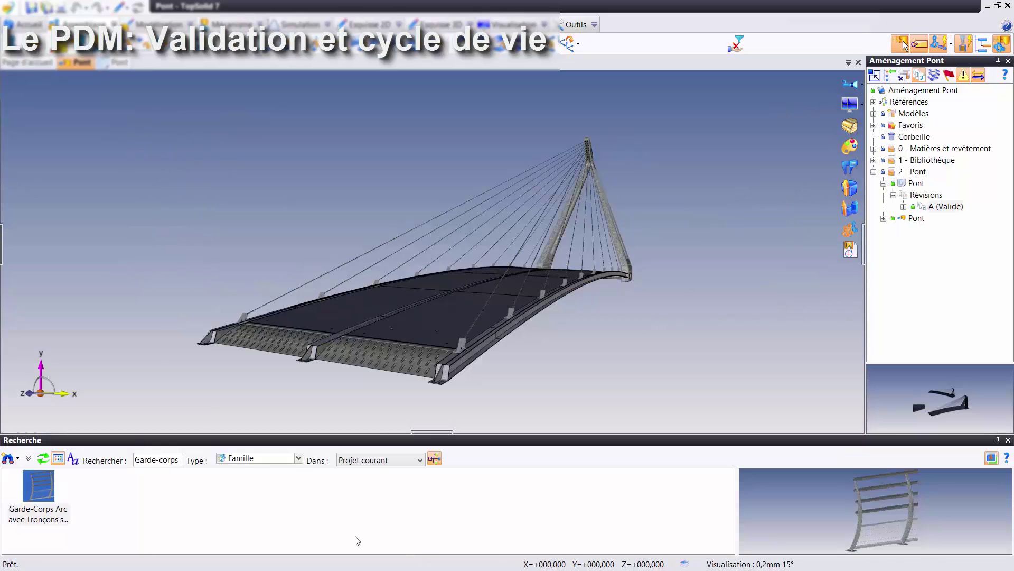
left_click_drag(235, 390, 234, 390)
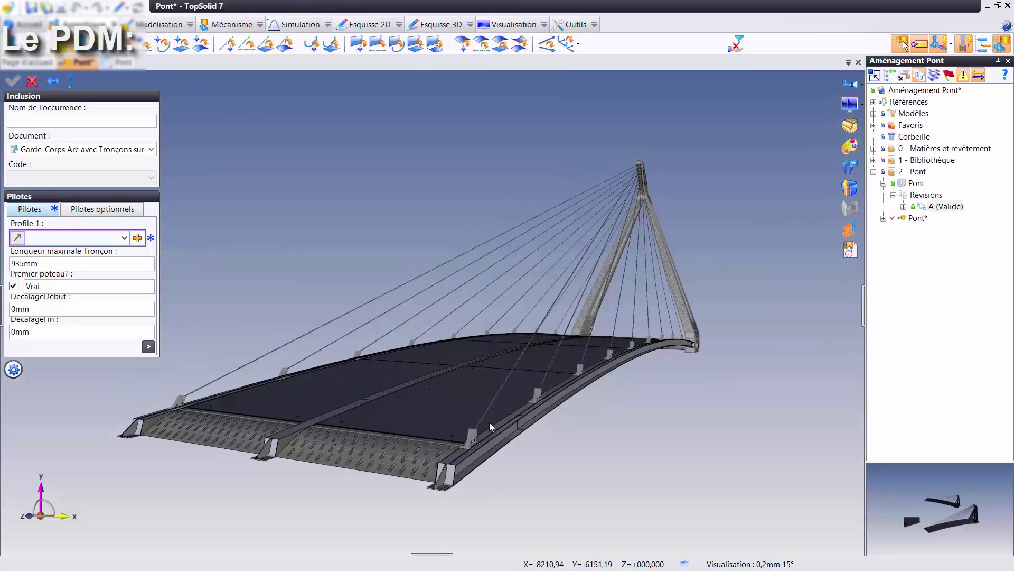
left_click(494, 429)
key("Tab")
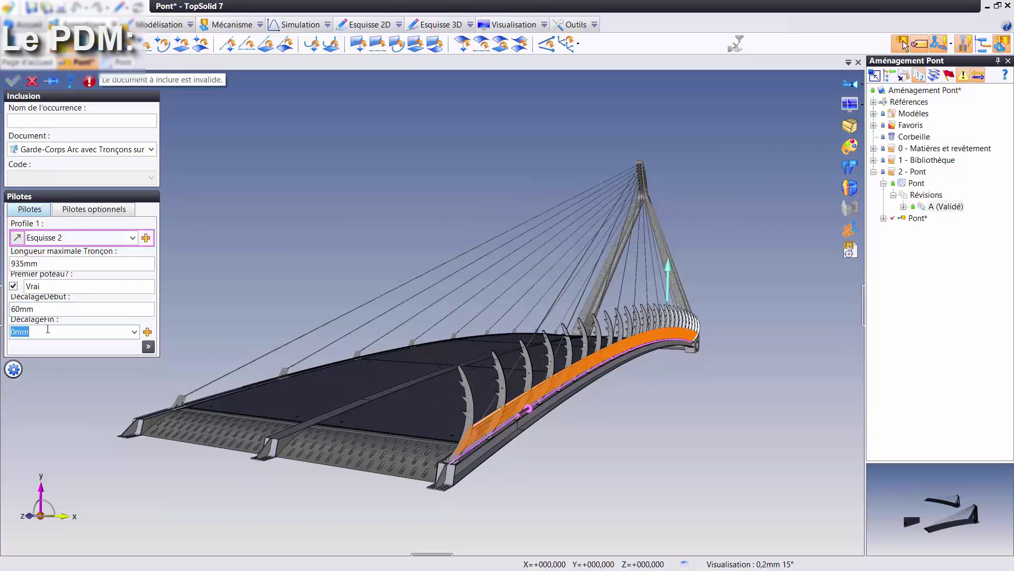
type("60")
right_click(483, 466)
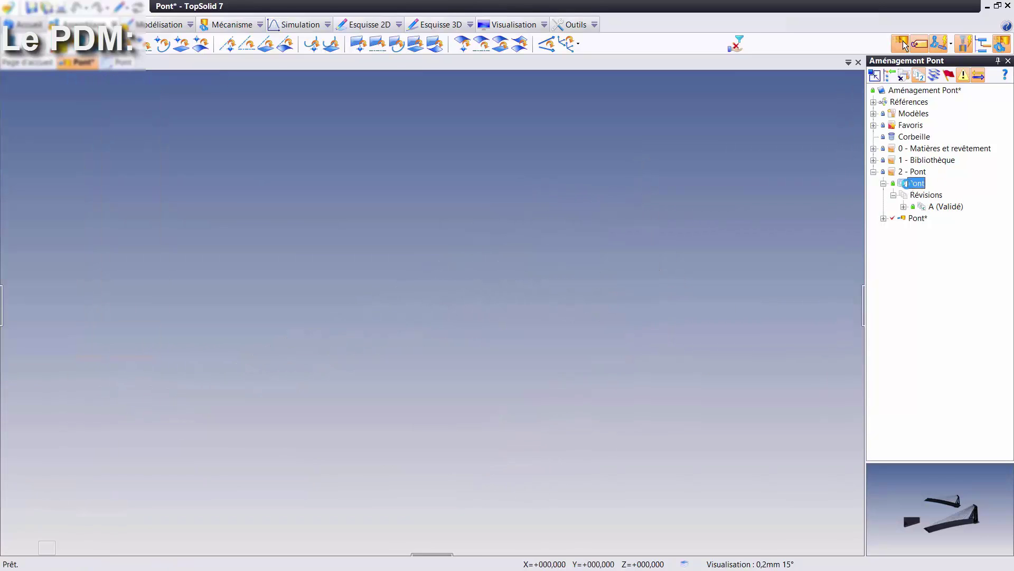
left_click(475, 314)
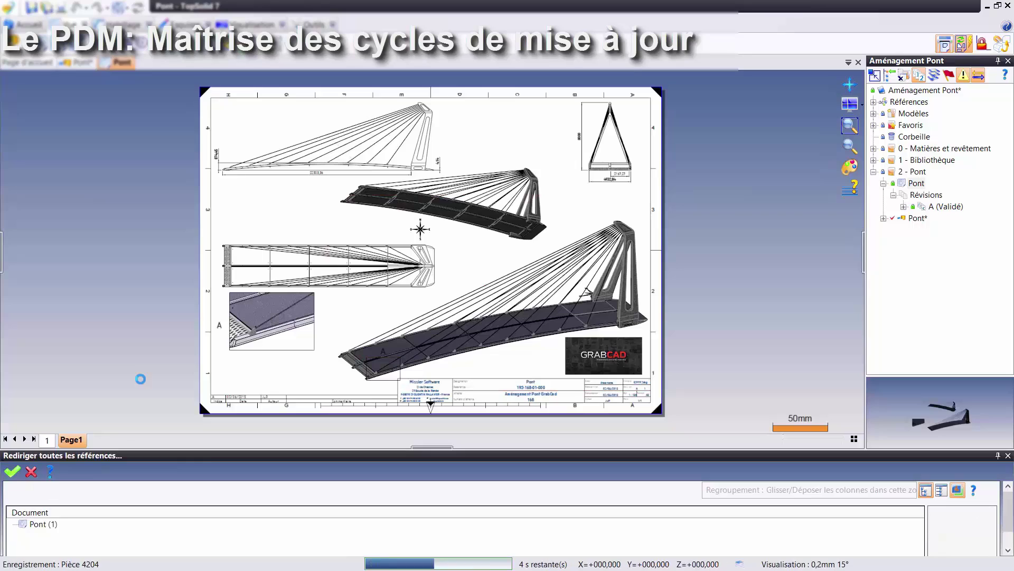
Step: Place the revision B difference note on the drawing's detail view
scroll(479, 224, "up", 2)
scroll(266, 437, "up", 3)
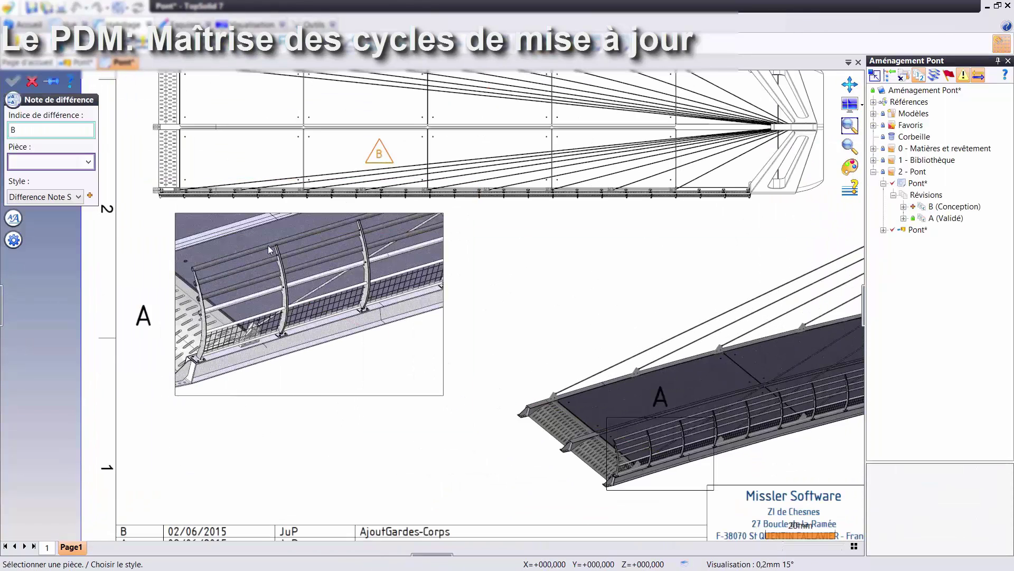
left_click(365, 415)
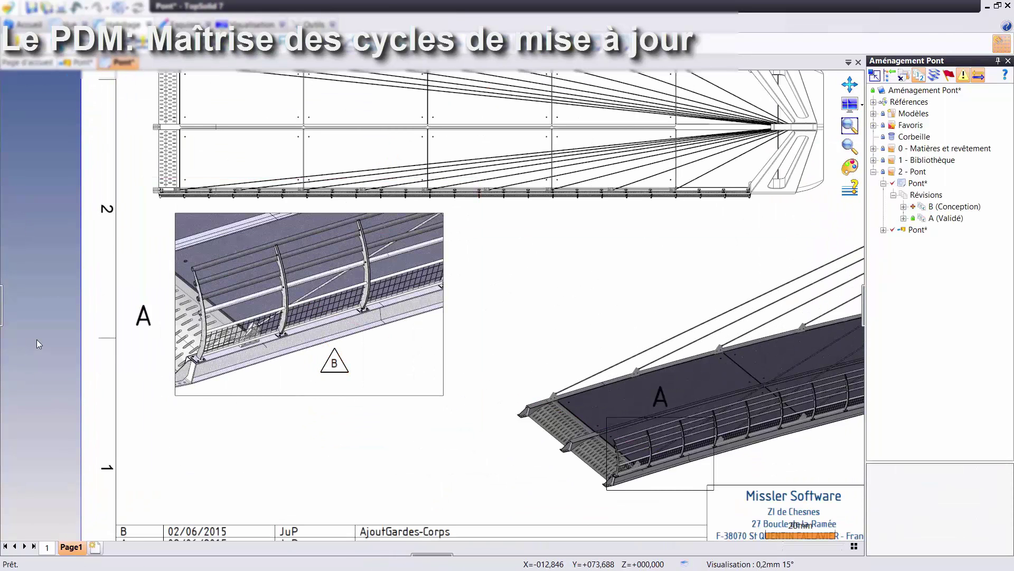
left_click(849, 125)
Step: Check Pont into the vault and validate revision B
right_click(916, 183)
left_click(888, 378)
left_click(482, 433)
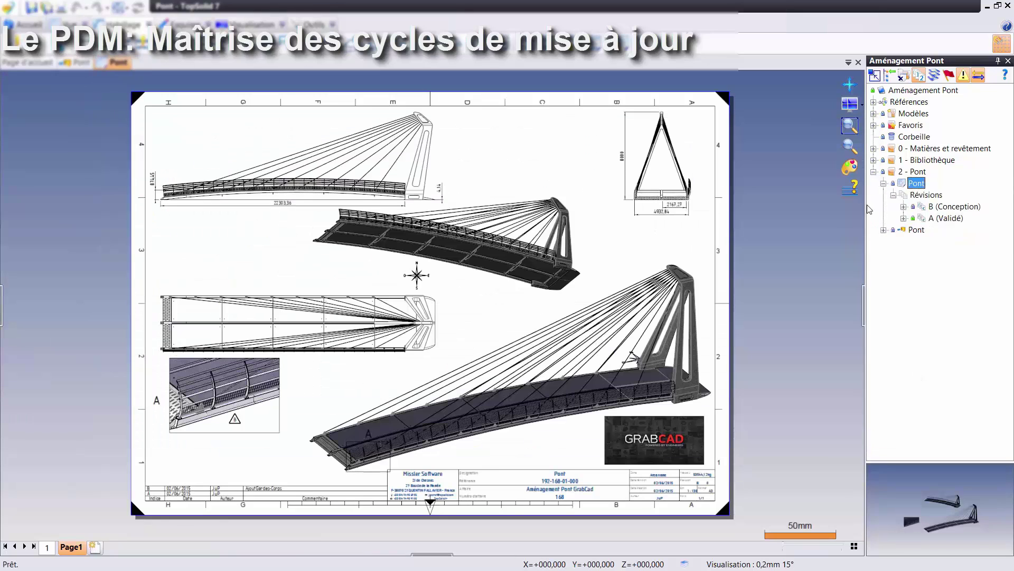
right_click(917, 183)
mouse_move(682, 402)
left_click(790, 433)
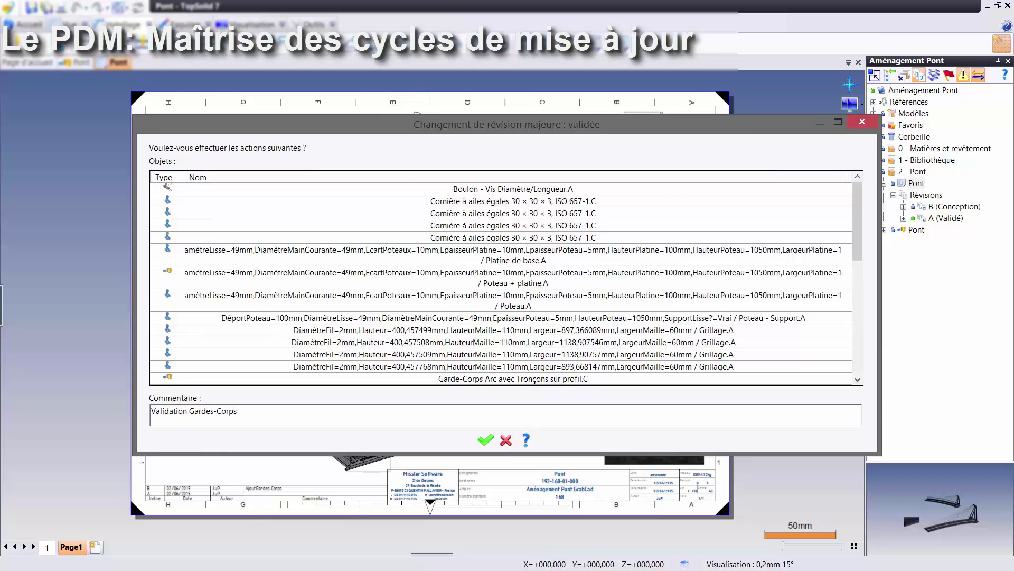
key("Return")
Step: Edit the railing's inclusion settings in the 3D bridge model
left_click(82, 64)
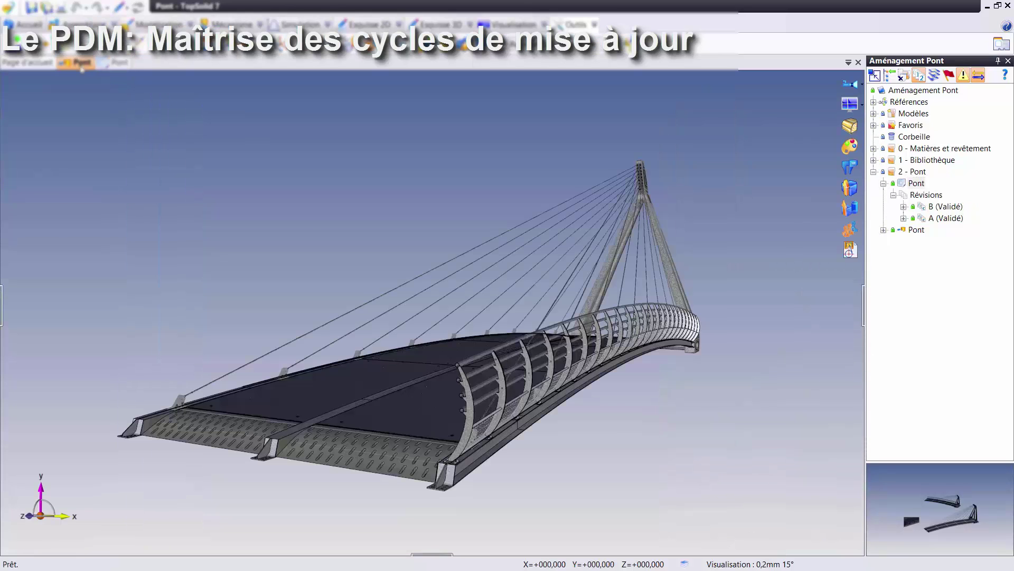
right_click(472, 359)
left_click(507, 336)
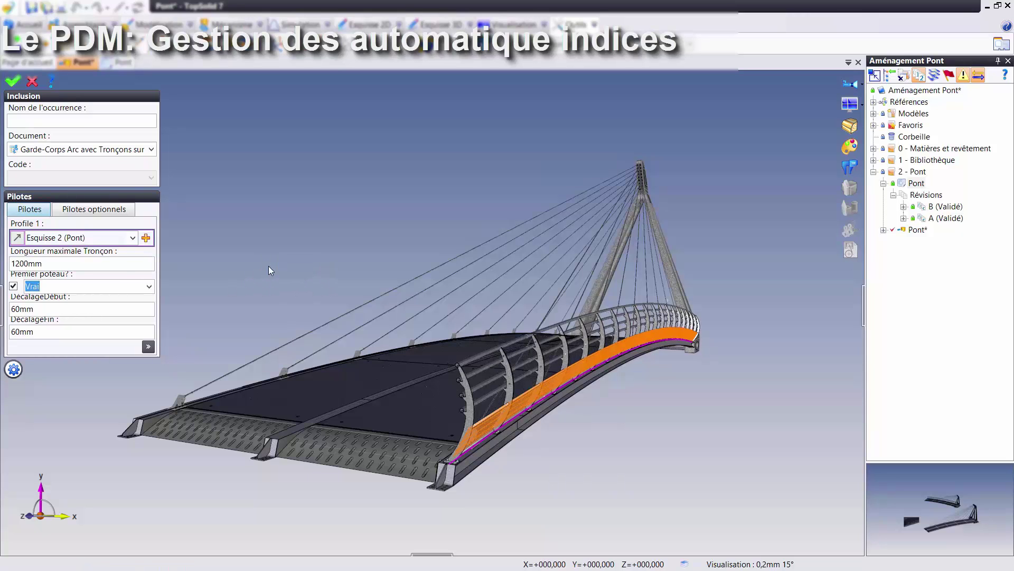
Step: Apply the 1200mm railing segments and add a modification note 'Tronçon 925 => 1200 car collision'
key("Return")
left_click(576, 25)
mouse_move(635, 198)
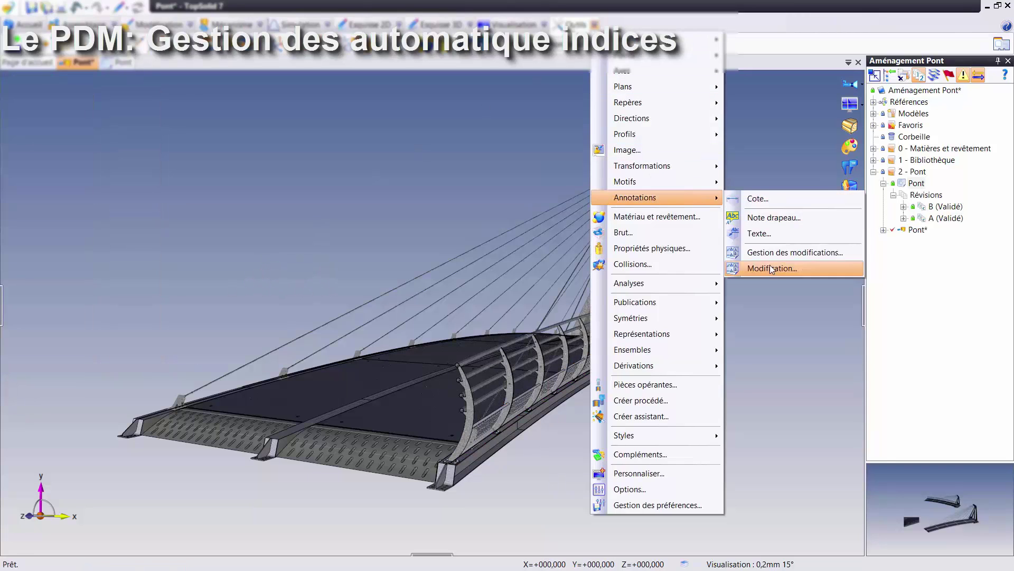
left_click(769, 267)
type("Tronçon 925 => 1200 car collision")
left_click(13, 81)
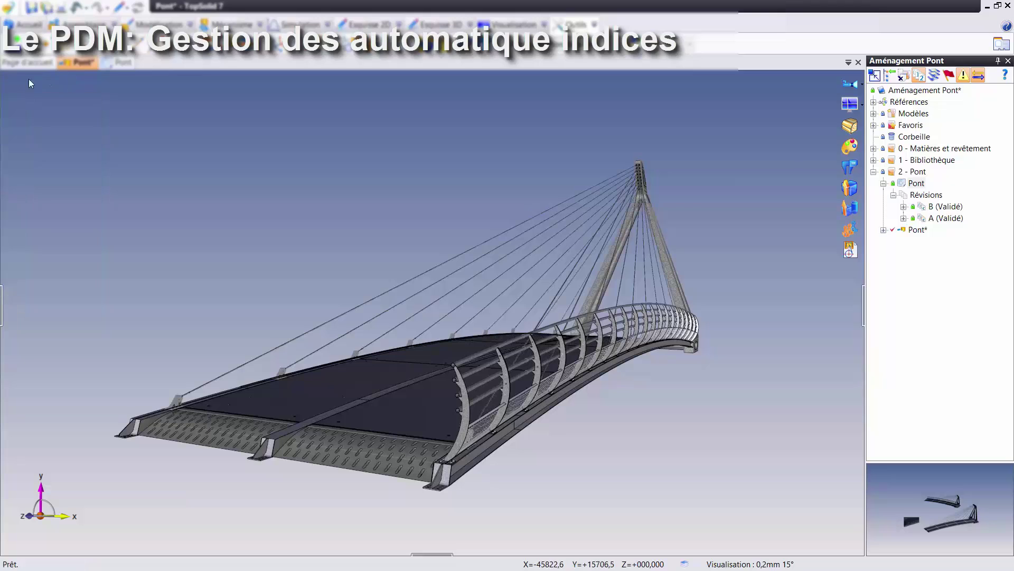
Step: Open the Pont drawing, accept updating its references, and review the sheet
double_click(912, 185)
left_click(484, 312)
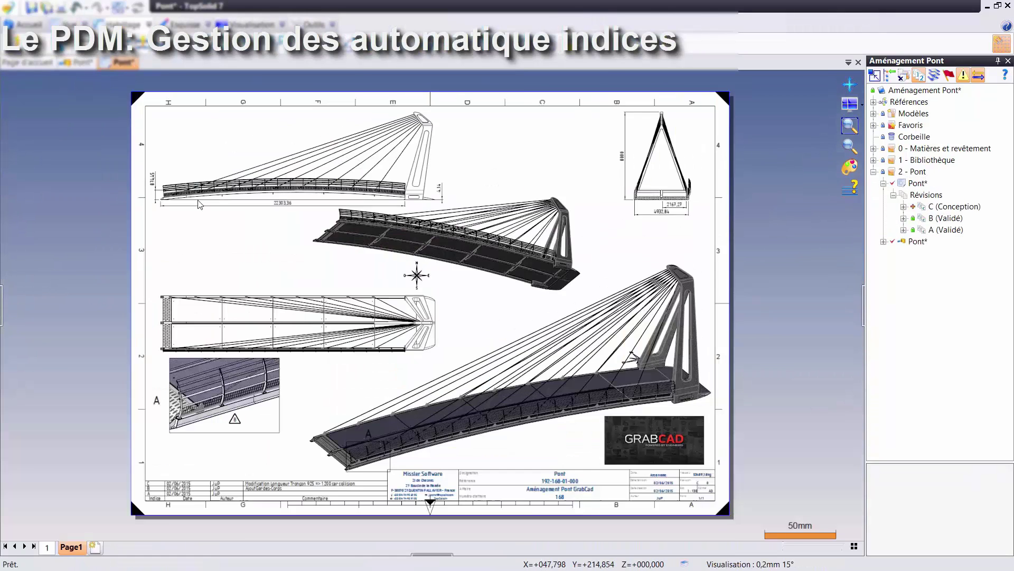
scroll(296, 153, "up", 4)
scroll(205, 156, "up", 10)
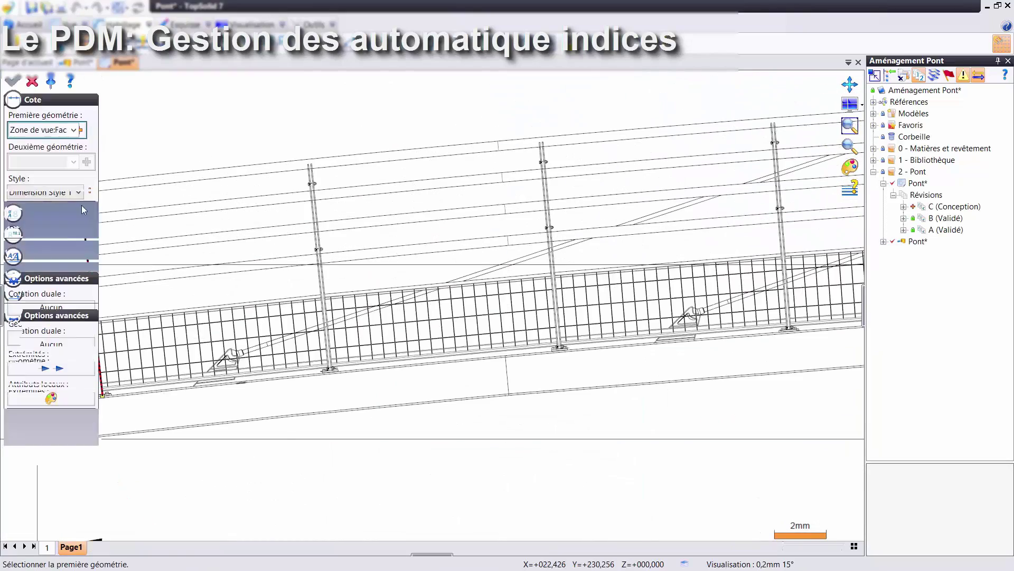
scroll(294, 199, "down", 3)
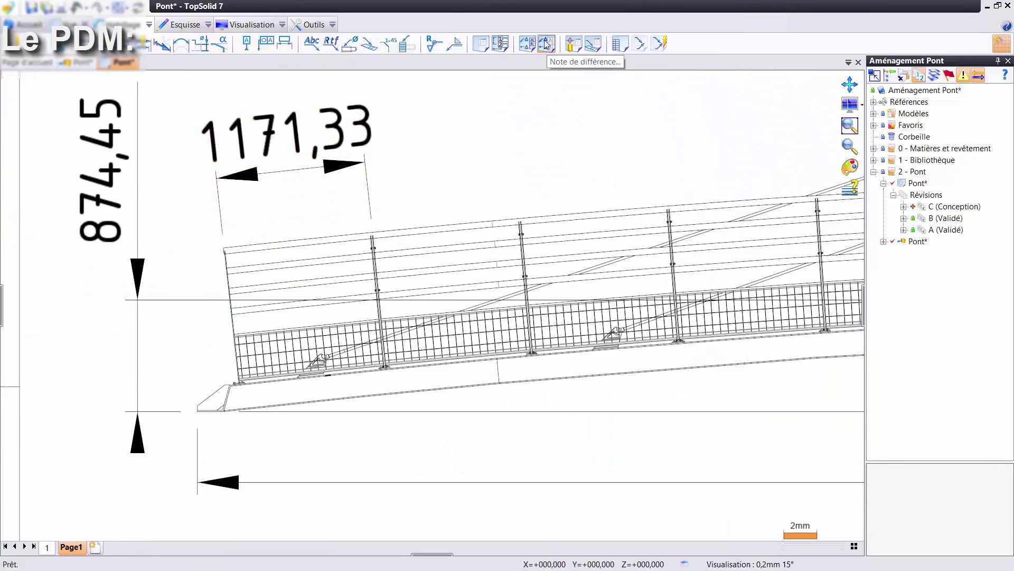
scroll(335, 194, "down", 3)
scroll(254, 244, "down", 5)
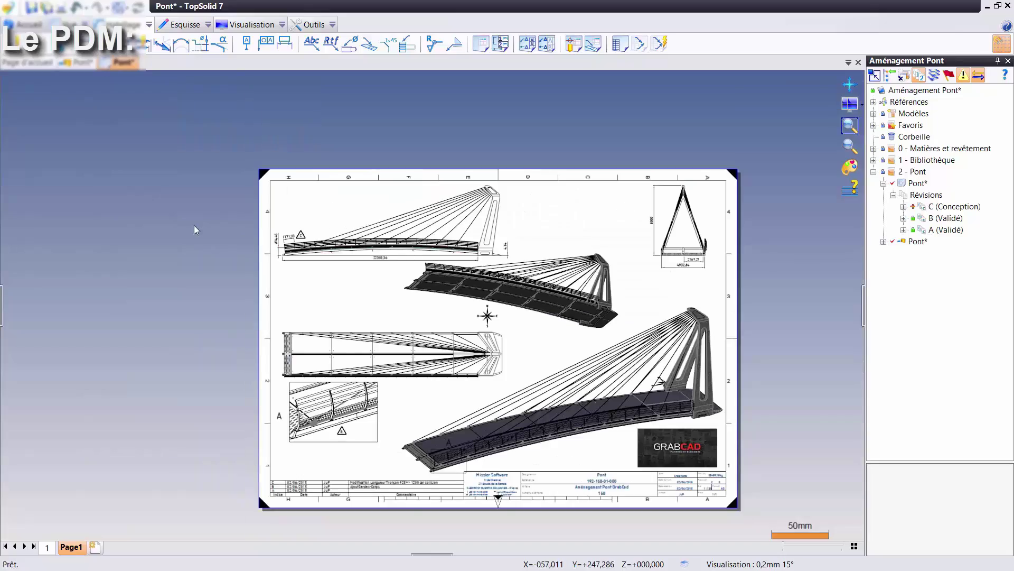